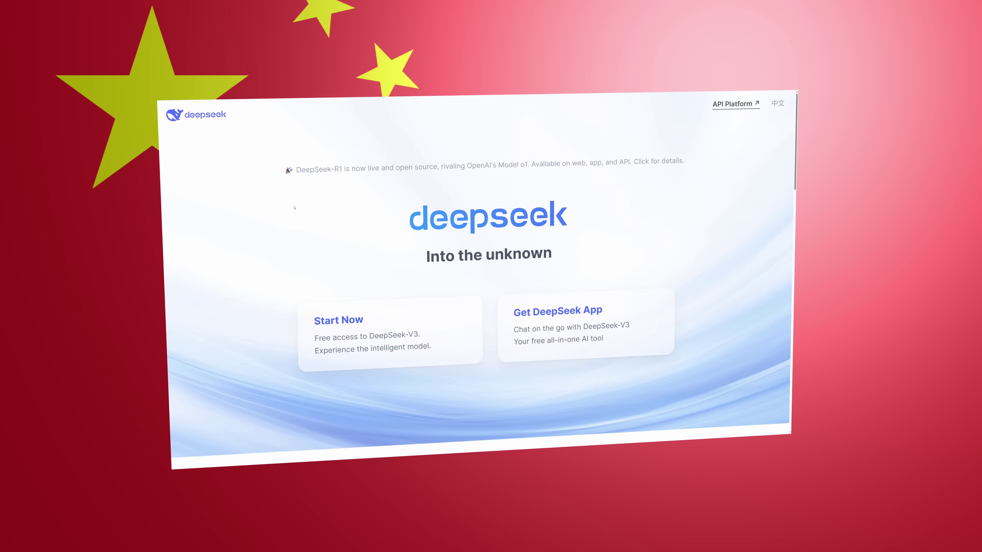
Scroll the DeepSeek page and highlight the reasoning about spelling 'strawberry'
scroll(295, 208, down, 6)
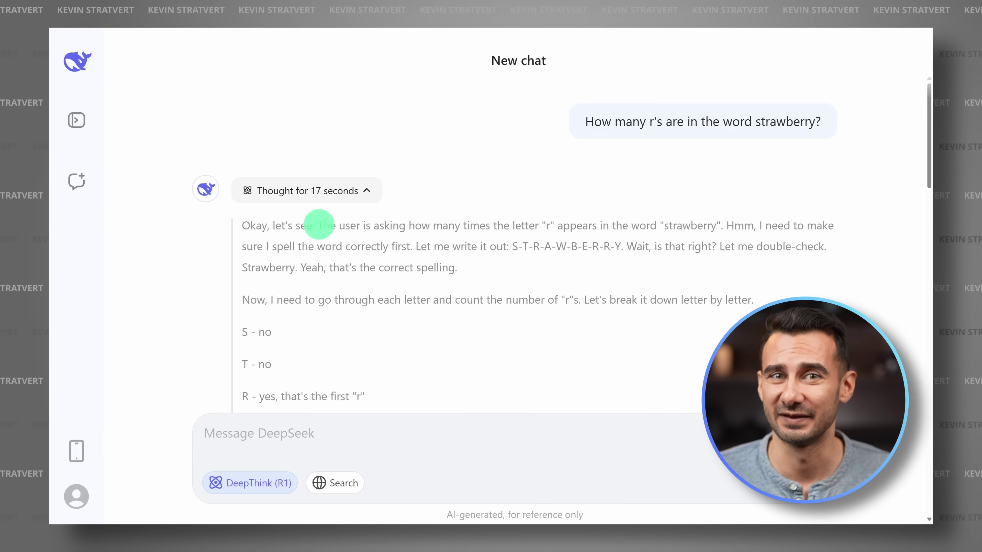
drag(318, 225, 464, 270)
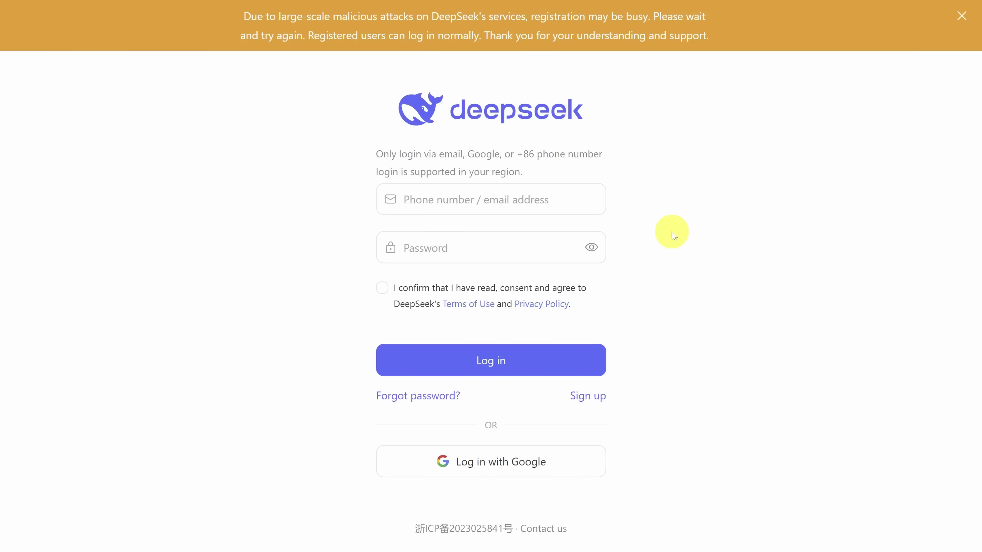
Sign up with an email, request a verification code, then swap the rejected address for a Gmail one
click(588, 396)
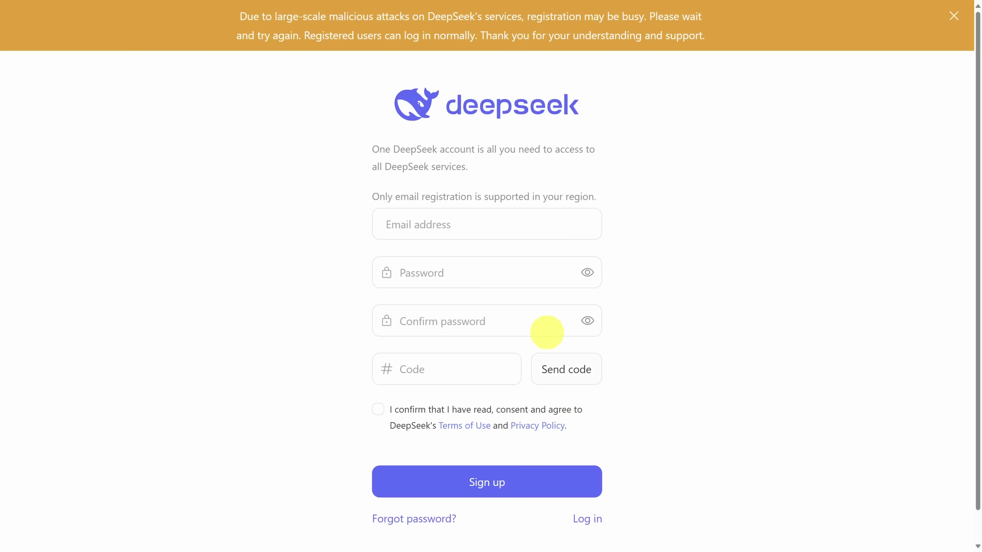
click(492, 225)
key(ctrl+v)
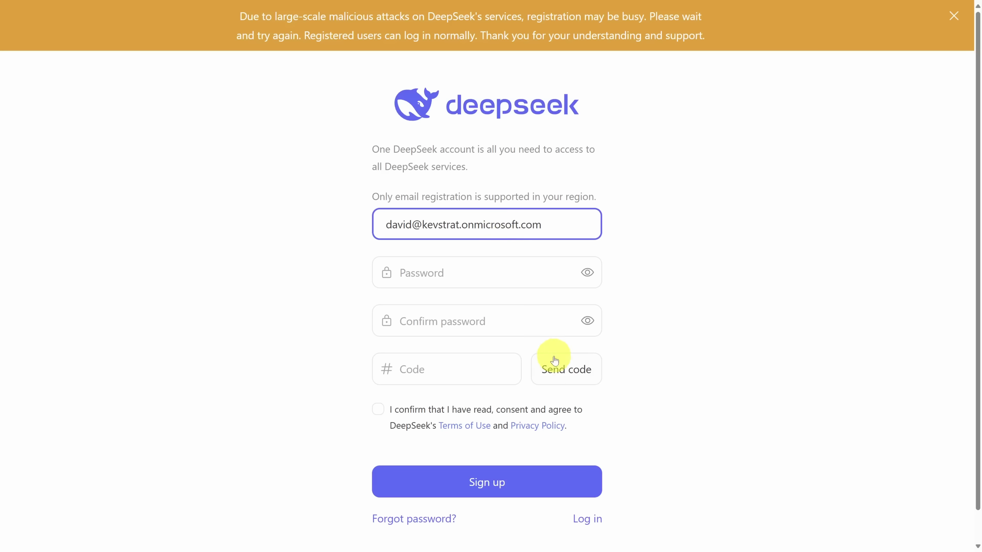
click(560, 372)
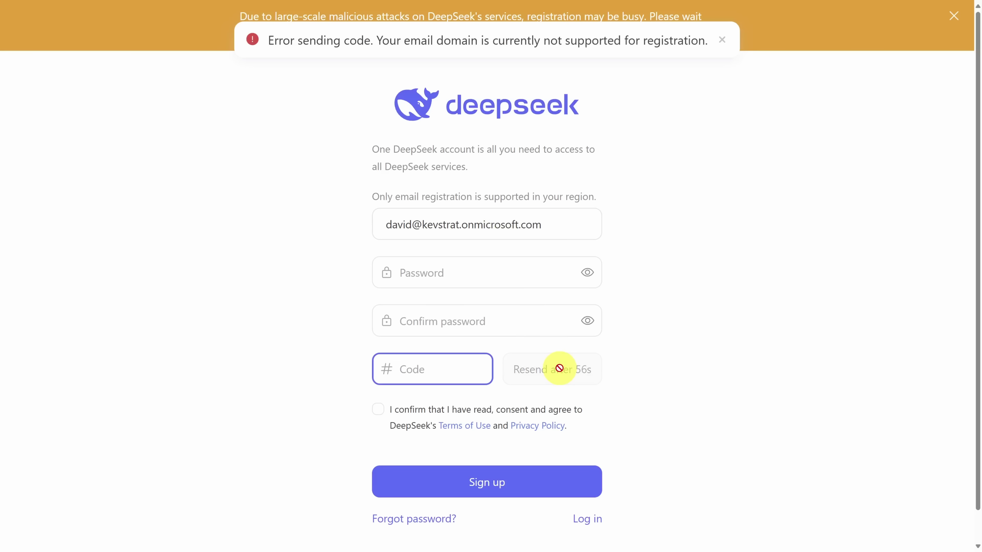
triple_click(555, 226)
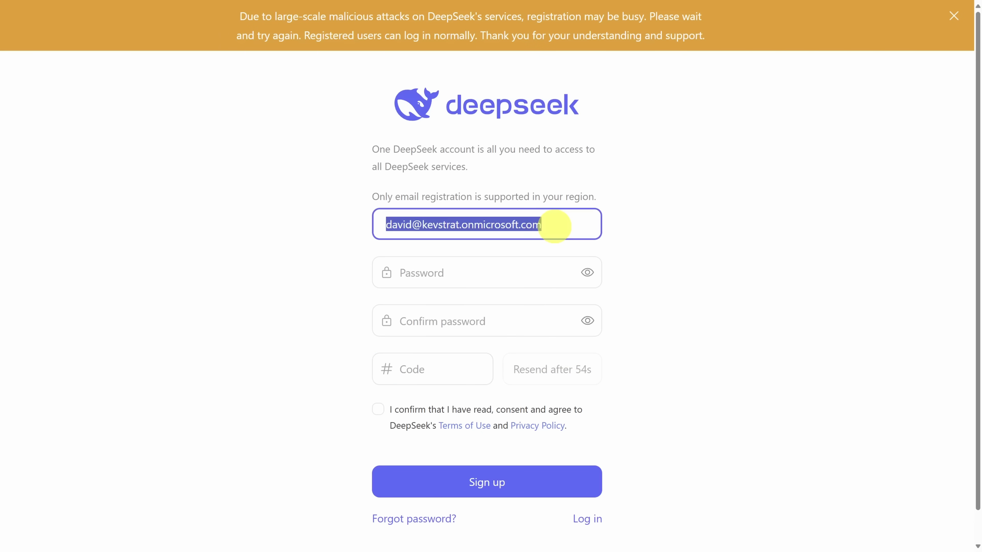
key(ctrl+v)
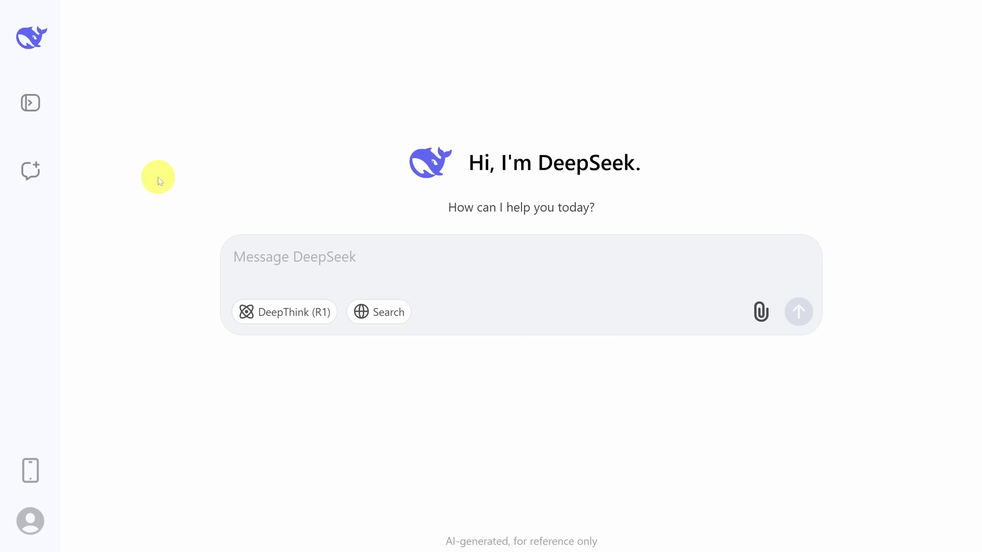
Turn on DeepThink (R1) and enter the strawberry letter-count question
click(281, 320)
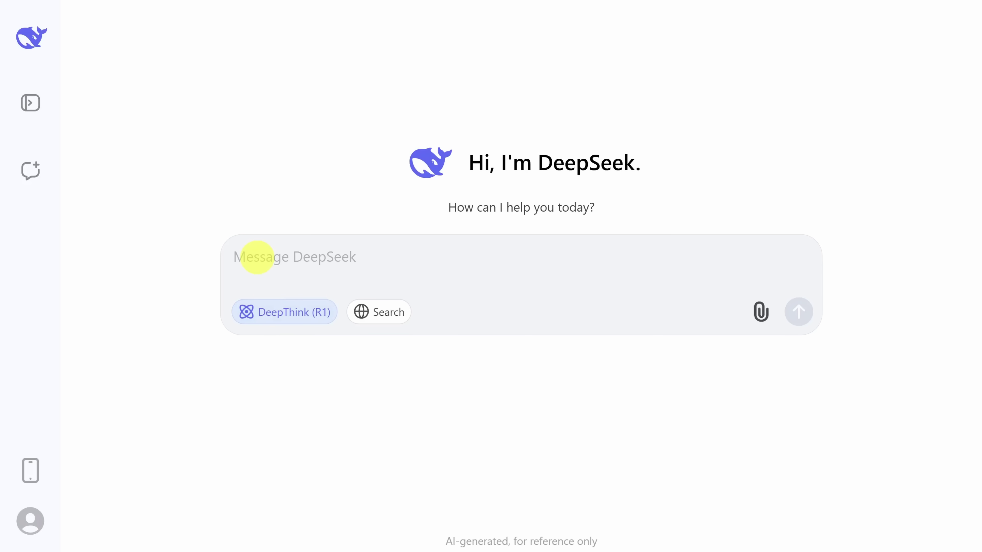
click(257, 258)
text(How many r's are in the word strawberry?)
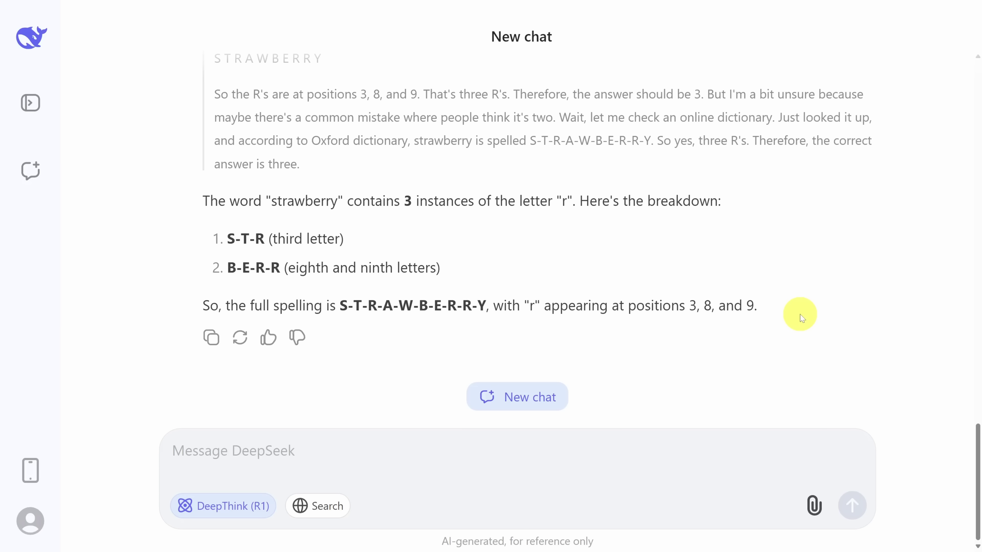
Scroll through the reasoning, highlighting the spelling and letter-by-letter check passages
drag(974, 447, 964, 85)
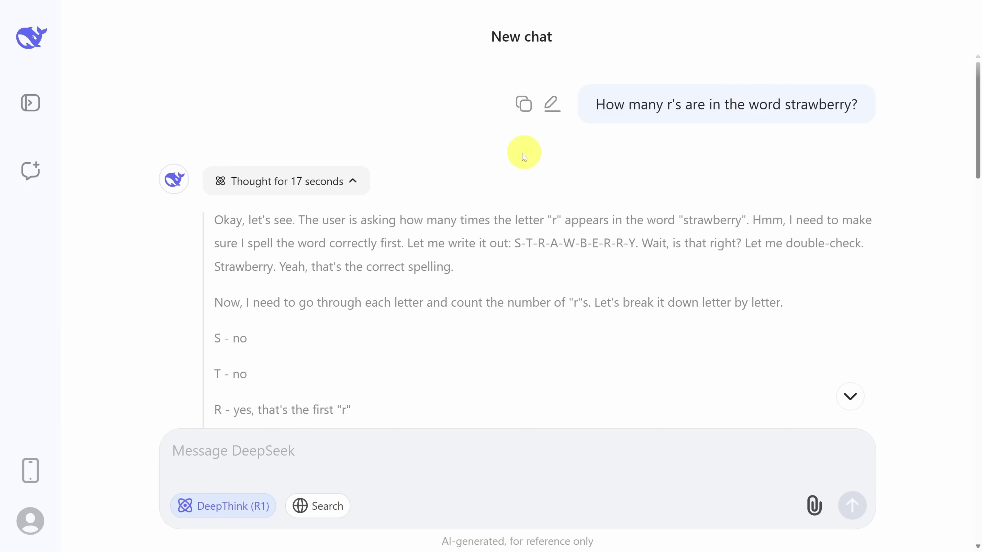
drag(299, 219, 462, 269)
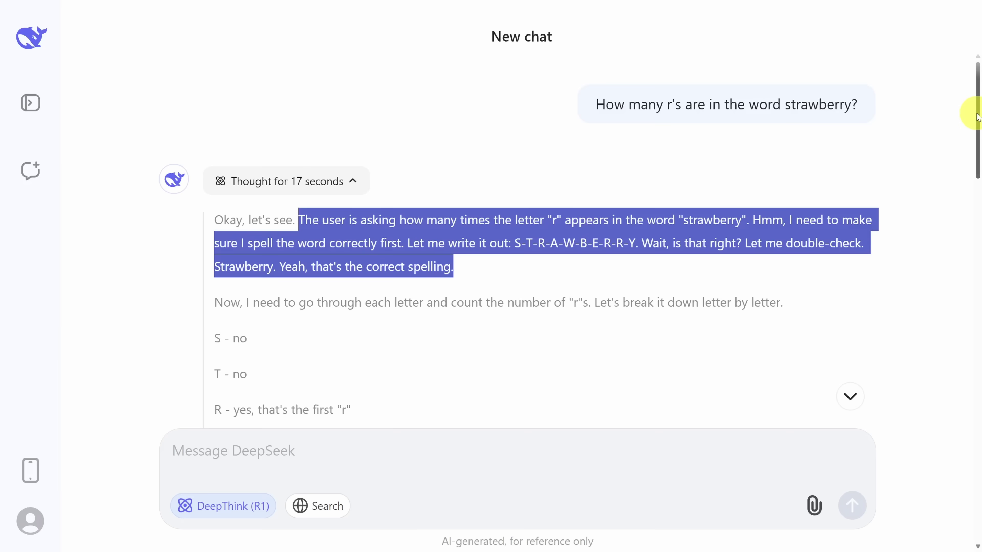
drag(978, 113, 979, 170)
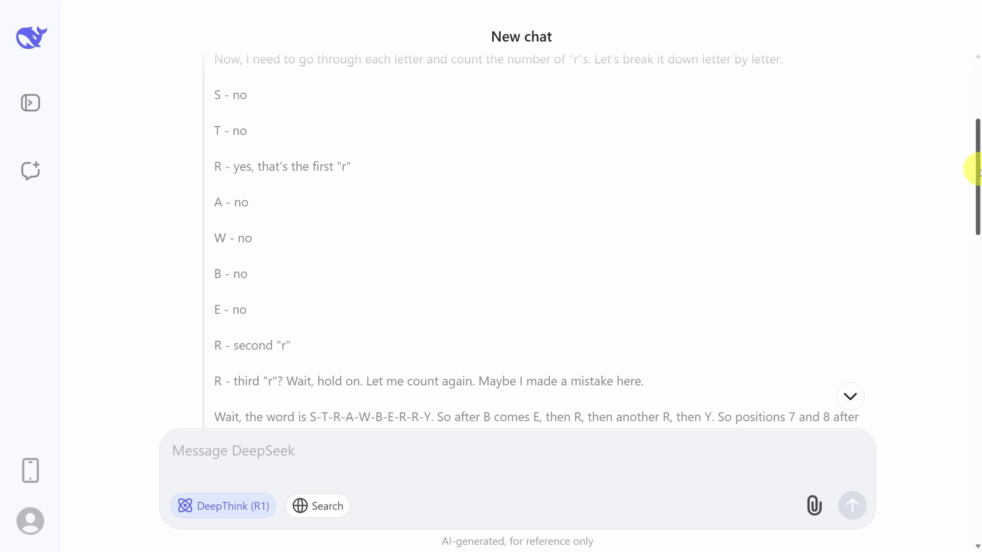
drag(212, 92, 688, 381)
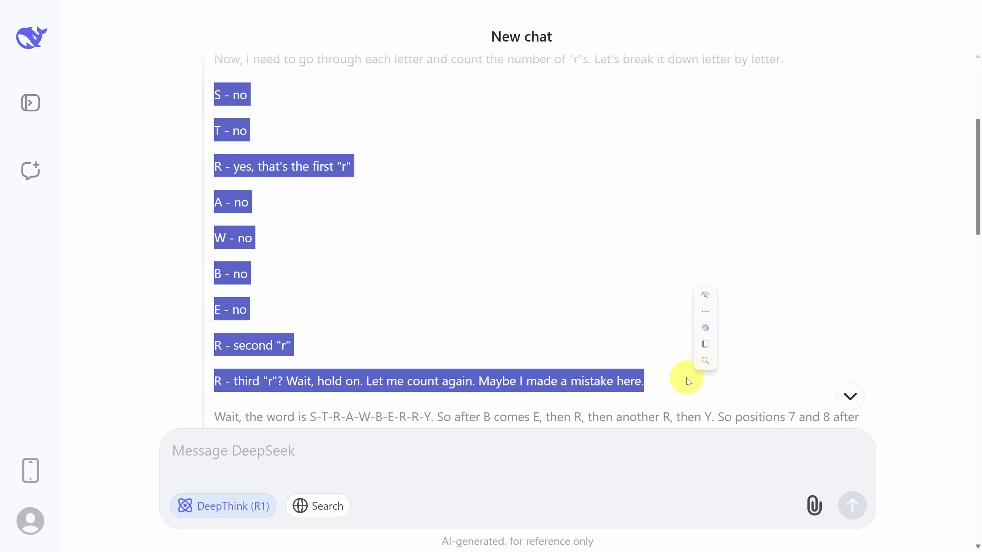
drag(977, 217, 979, 466)
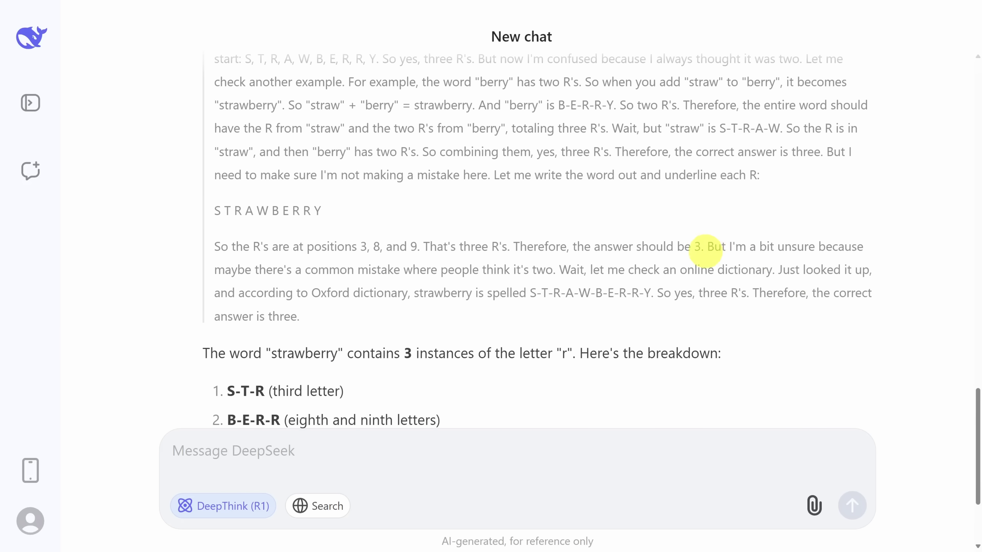
drag(706, 246, 556, 267)
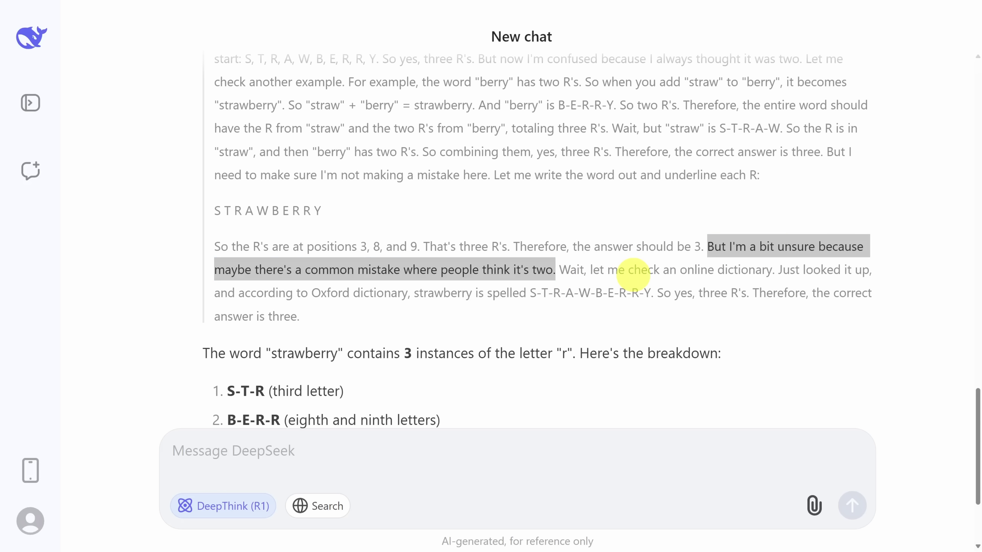
click(334, 449)
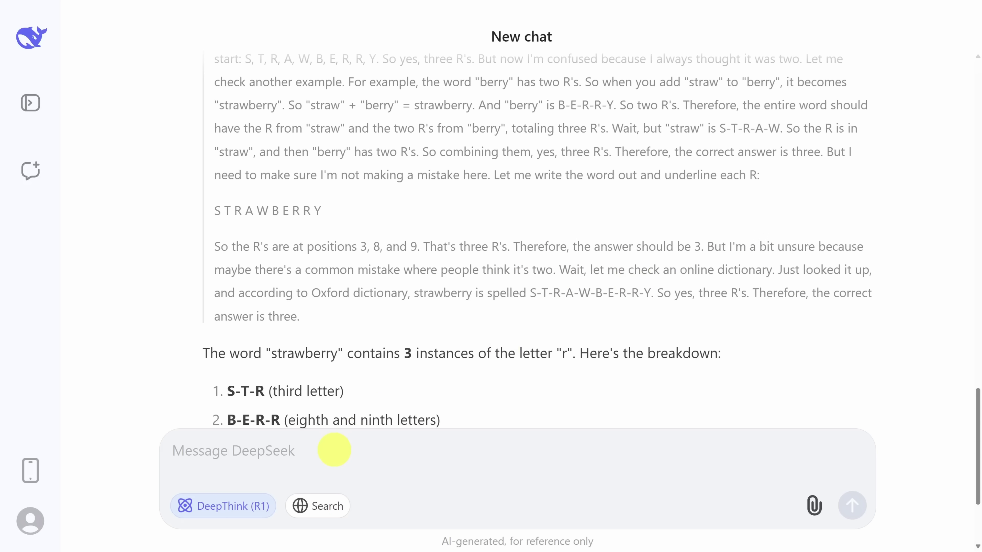
Paste and send the Alice and Bob fence-painting question
text(If Alice can paint a fence in 4 hours, and Bob can paint a fence in 3 hours, how long would it take for them to paint a fence together?)
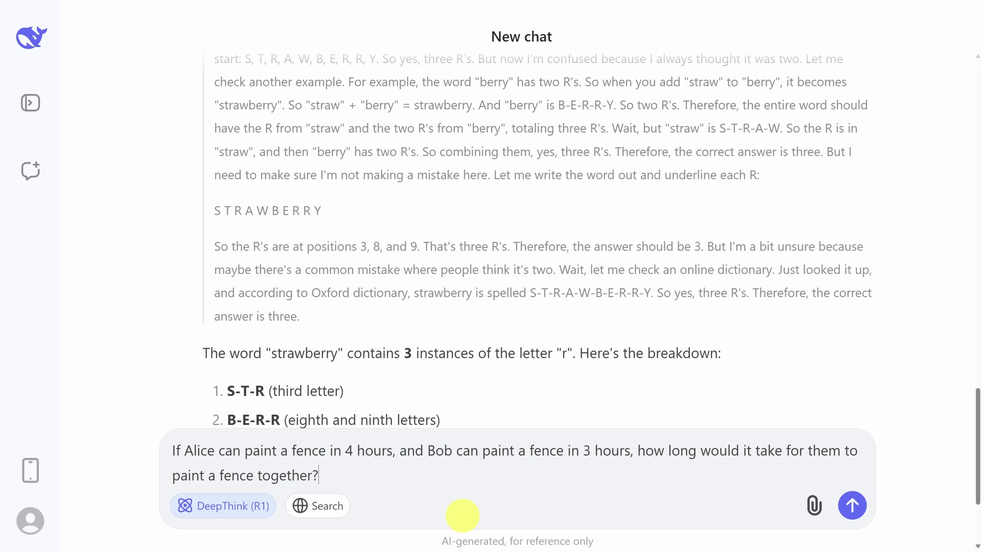
click(852, 504)
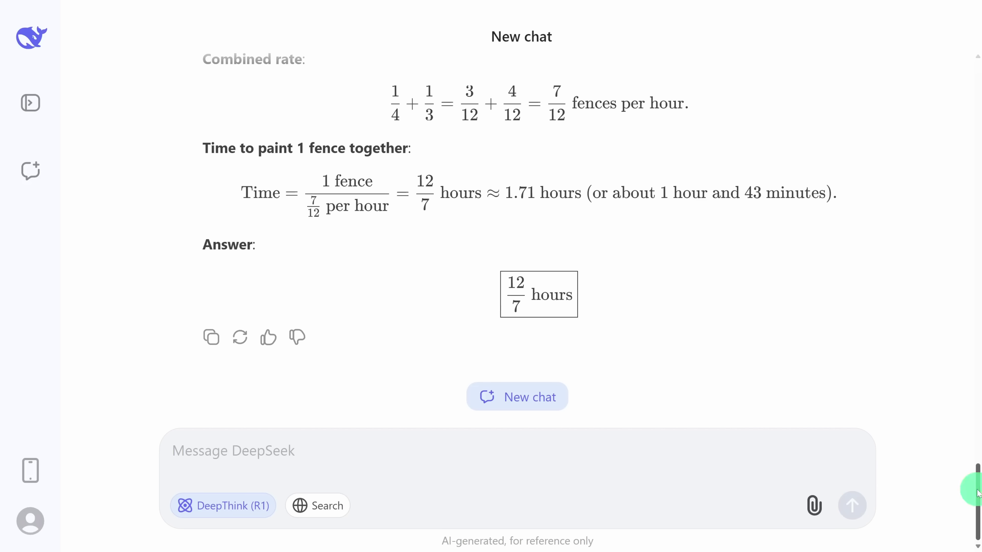
drag(975, 482, 969, 396)
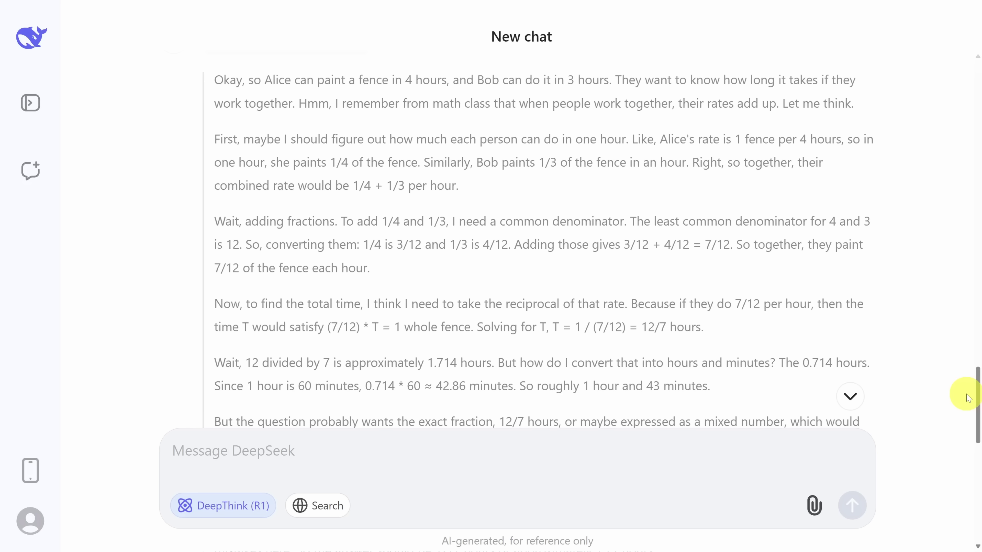
Highlight the reasoning on hourly rates, adding fractions, and converting 12/7 to hours and minutes
drag(215, 138, 491, 185)
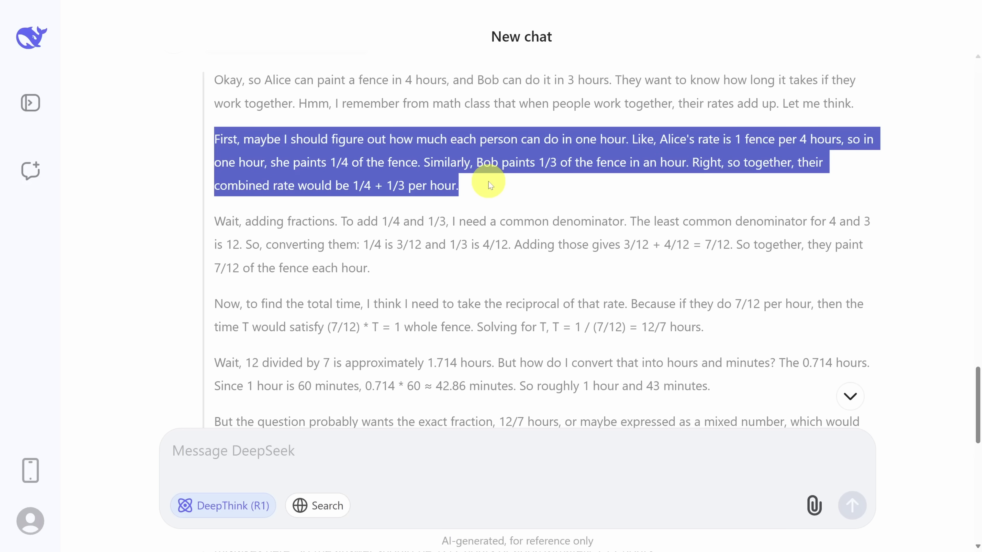
click(215, 223)
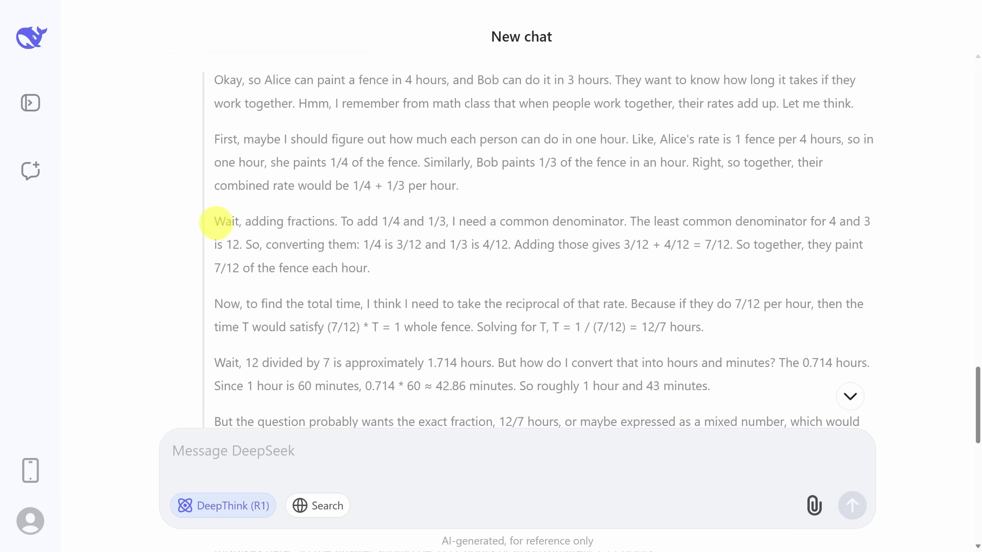
drag(215, 223, 376, 263)
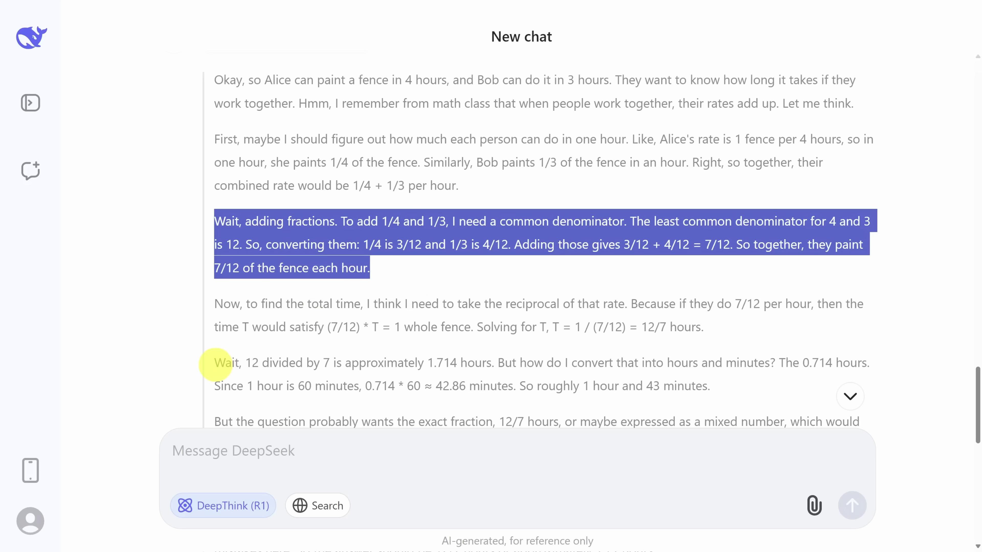
drag(216, 364, 732, 397)
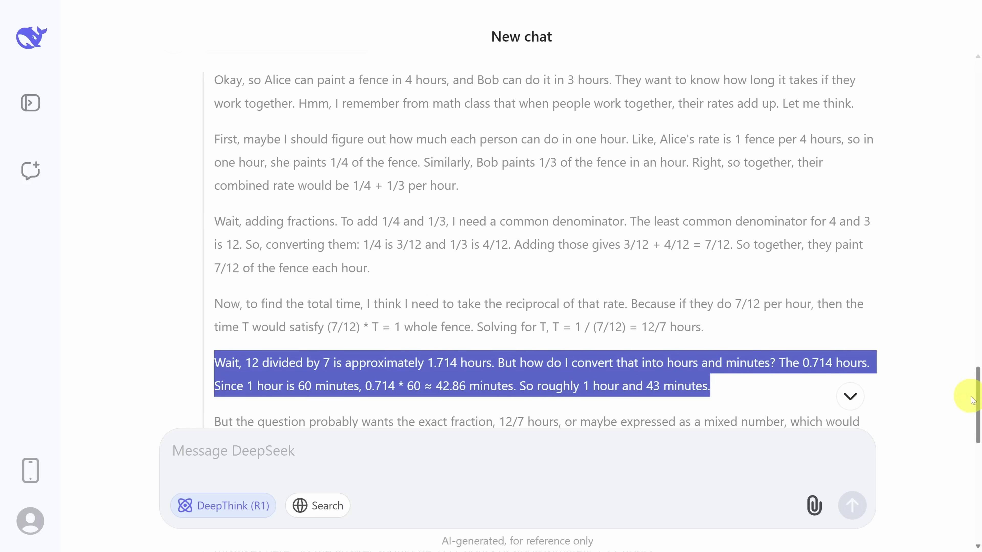
drag(976, 405, 974, 367)
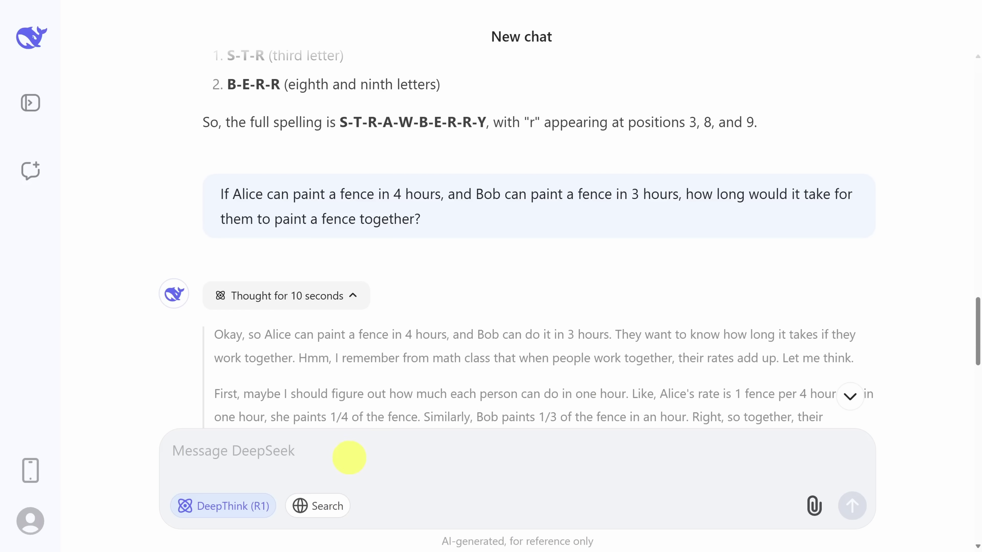
With DeepThink (R1) off, send the Alice-and-Janice baby question and highlight the answer's conclusion
text(If Alice can have a baby in 9 months, and Janice can have a baby in 8 months, how long would it take for them to have a baby together?)
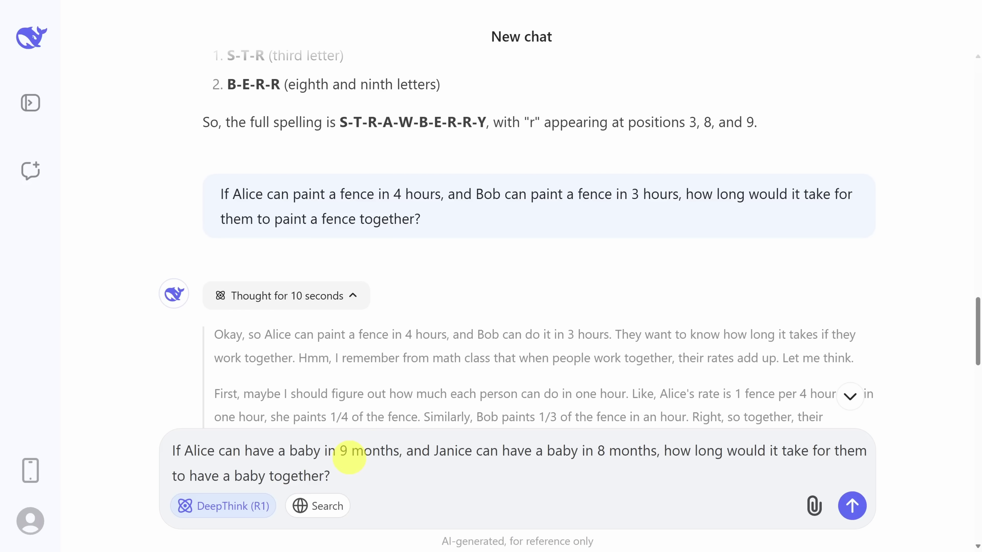
click(238, 508)
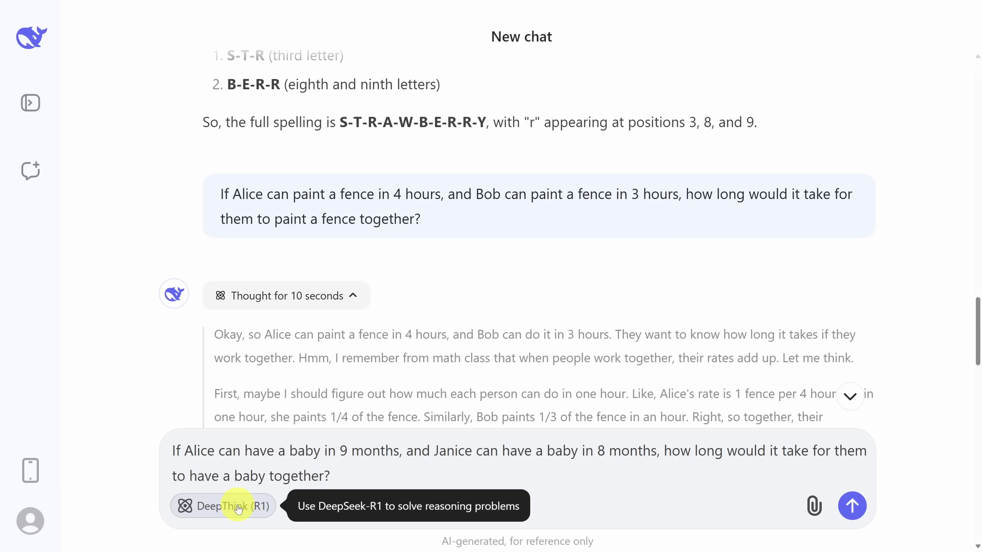
click(852, 507)
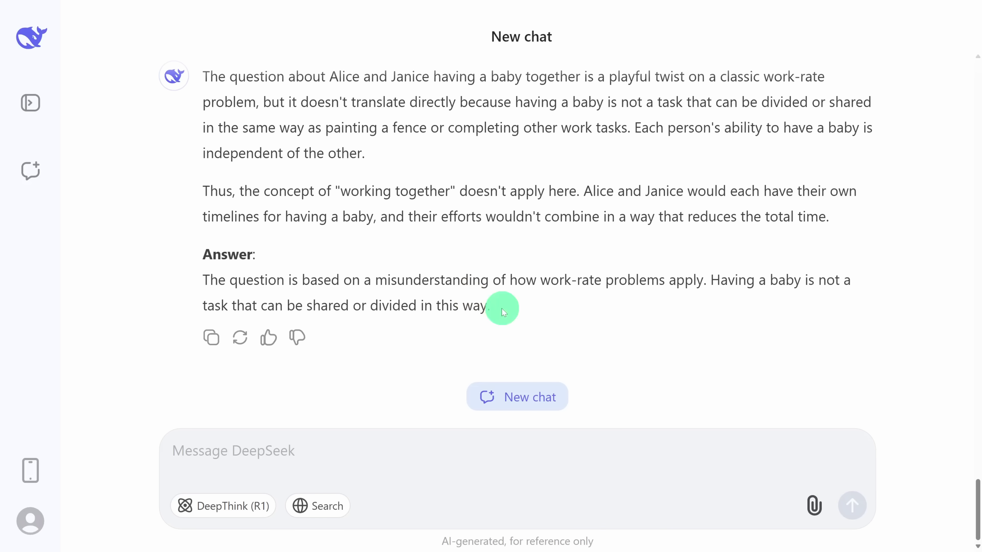
drag(503, 311, 164, 290)
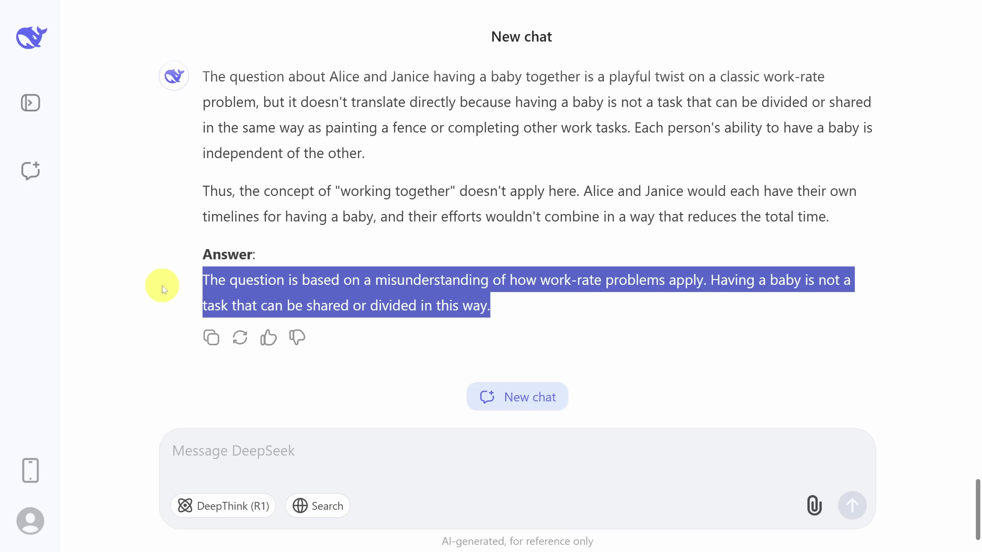
Send the 1954 smallpox eradication question with DeepThink (R1) turned back on
click(247, 453)
text(It’s 1954, 5 years before the WHO launches a global effort to eradicate smallpox. Based on your knowledge of the time, how would you eradicate smallpox if you had to launch a program in 1 year?)
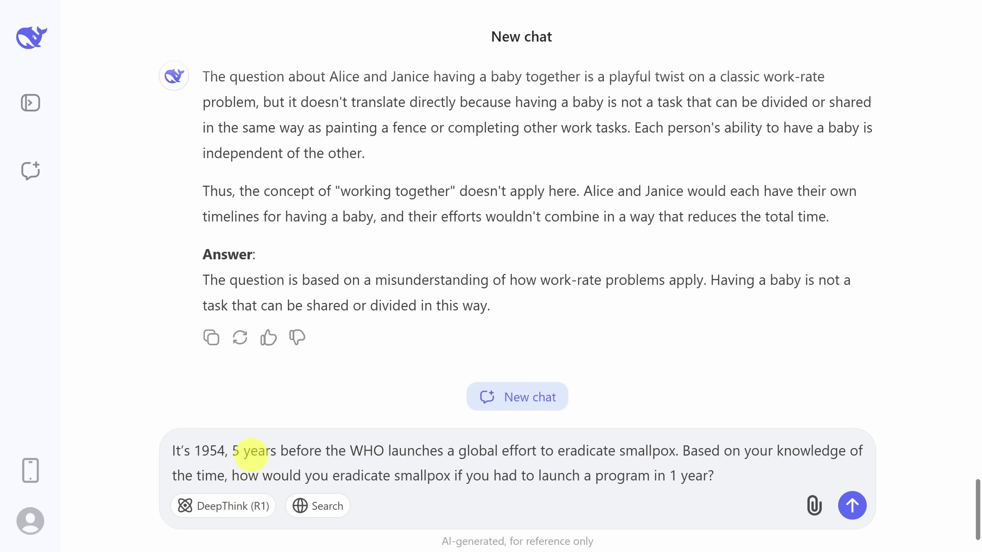
click(227, 516)
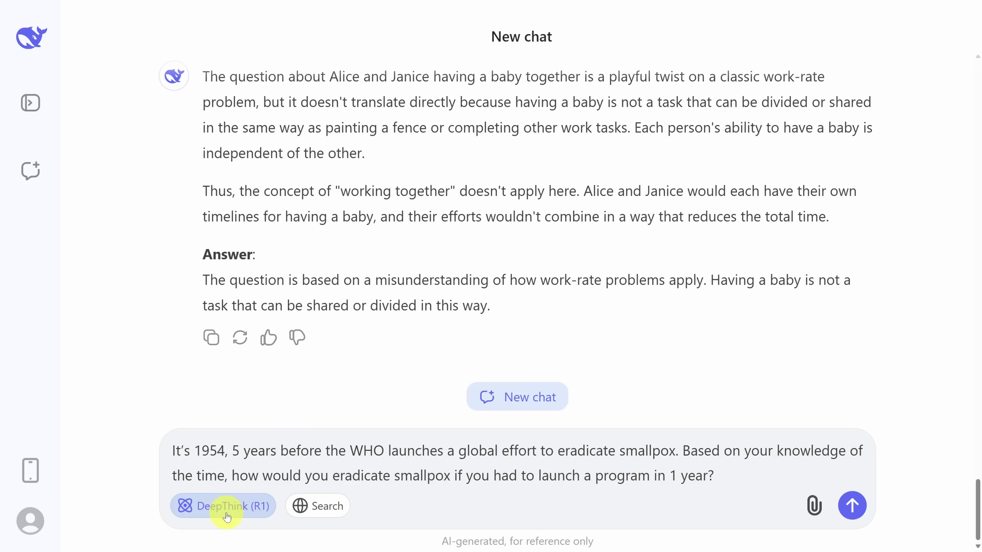
click(852, 507)
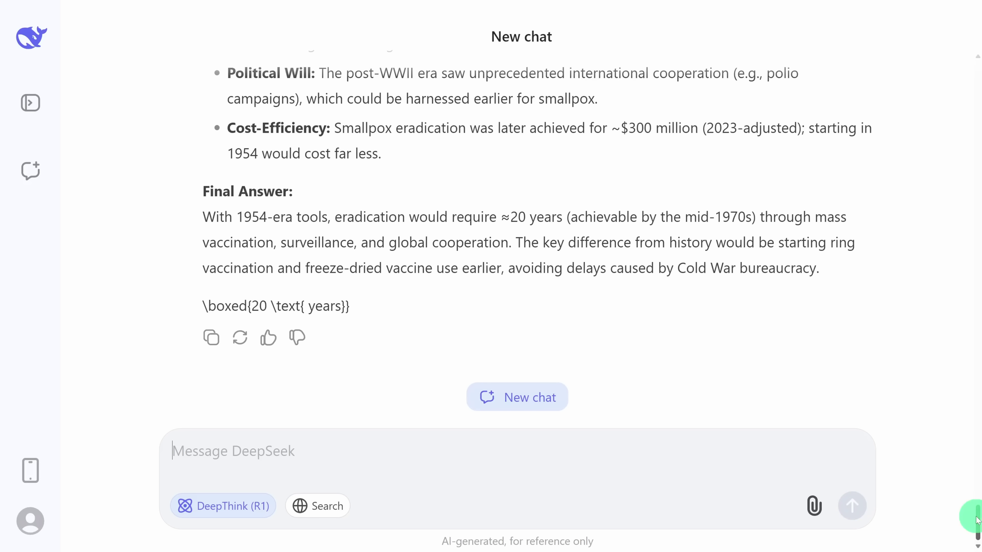
Review the reasoning, exit full screen, and pull the ChatGPT tab into its own window
drag(977, 521, 977, 349)
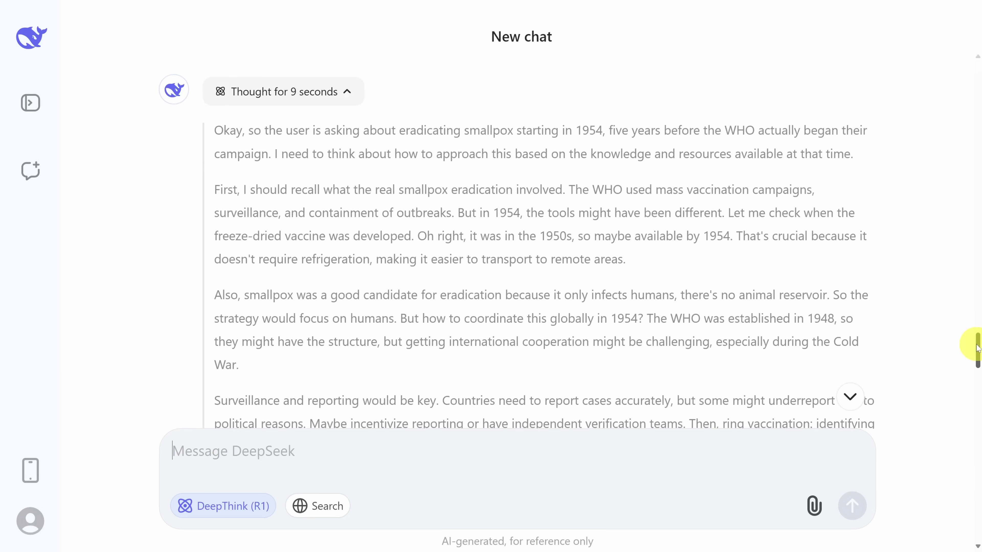
drag(977, 348, 977, 516)
key(F11)
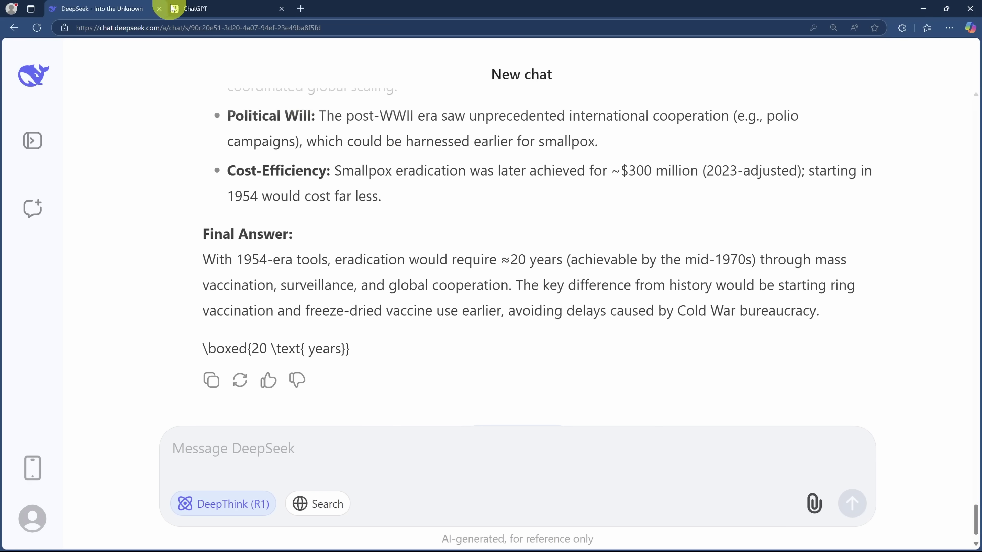
drag(177, 8, 234, 96)
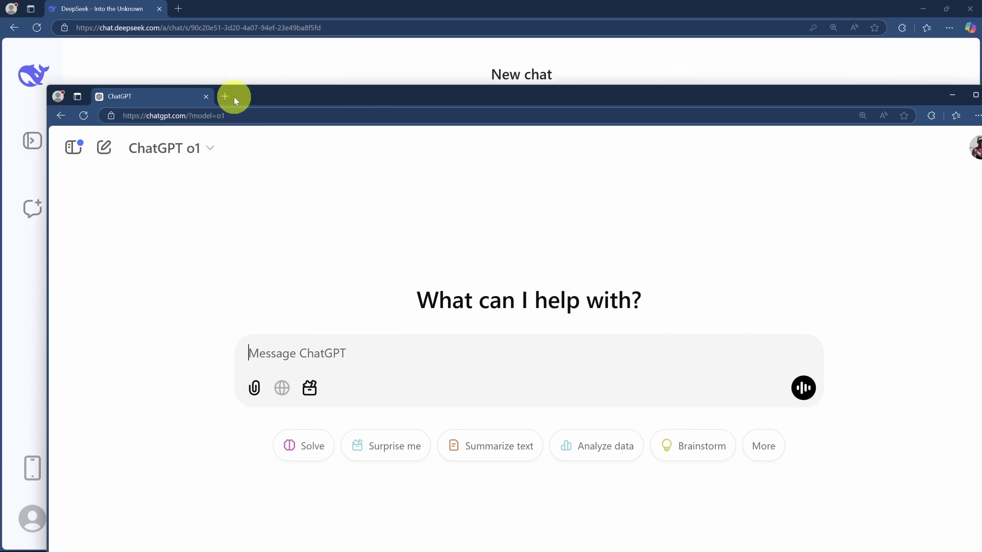
Snap ChatGPT right and DeepSeek left, start a new DeepSeek chat, and view ChatGPT's model list
key(super+Right)
click(230, 101)
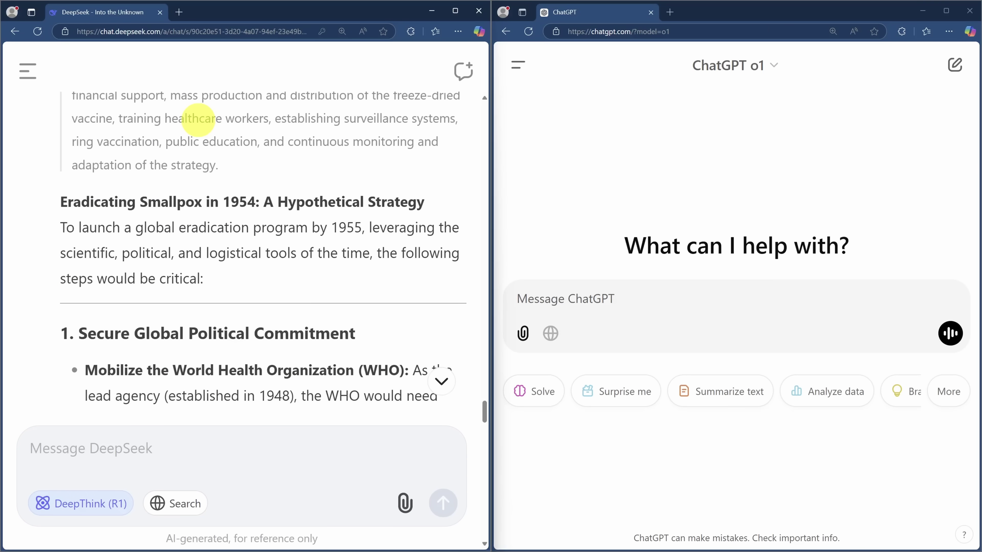
click(465, 72)
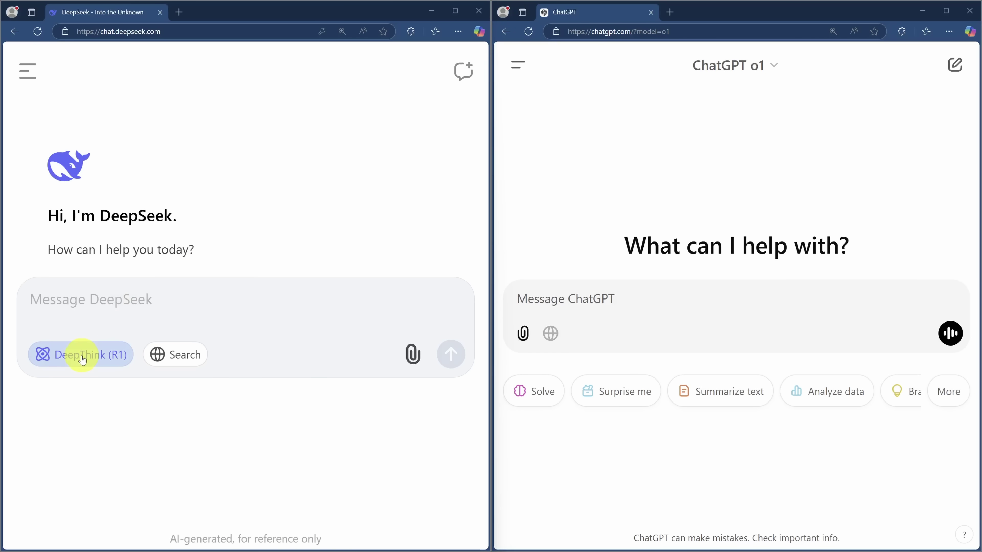
click(750, 69)
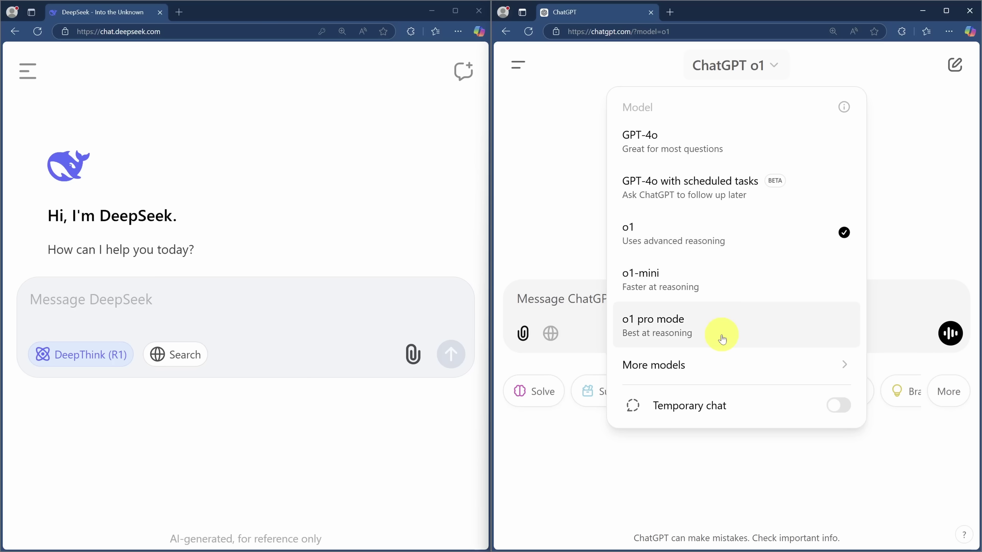
click(254, 297)
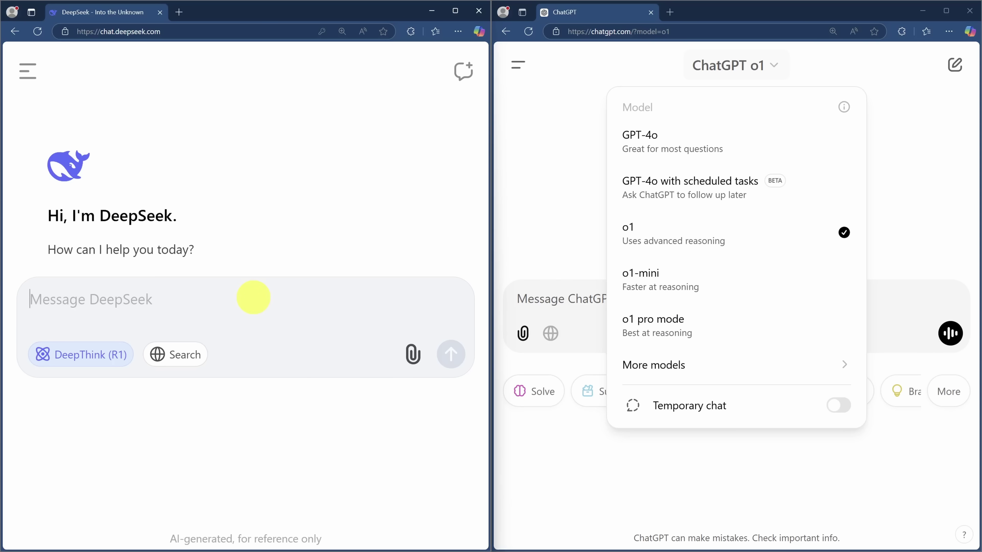
Send the same no-tools productivity guide prompt to both DeepSeek and ChatGPT
text(Generate a step-by-step guide for improving productivity, but avoid recommending tools or apps.)
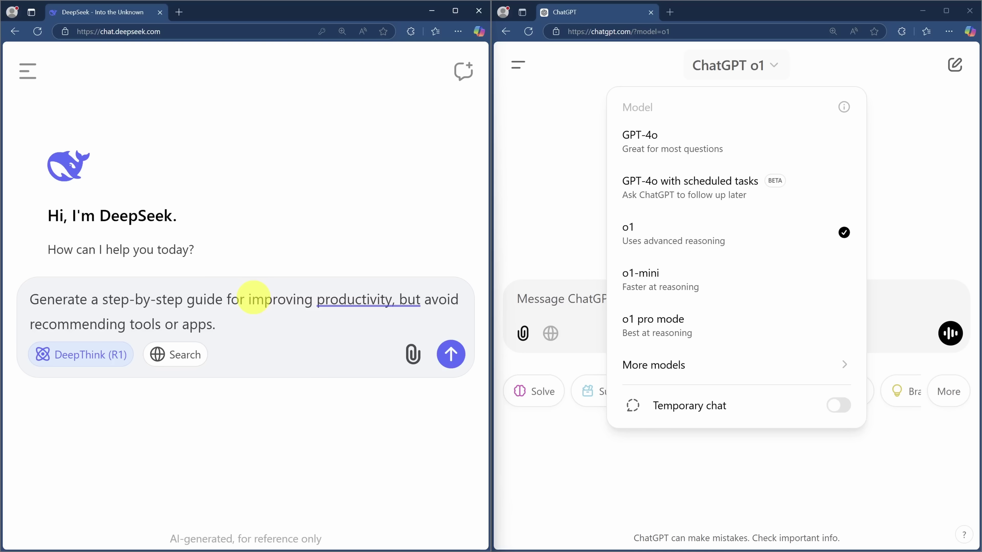
click(543, 297)
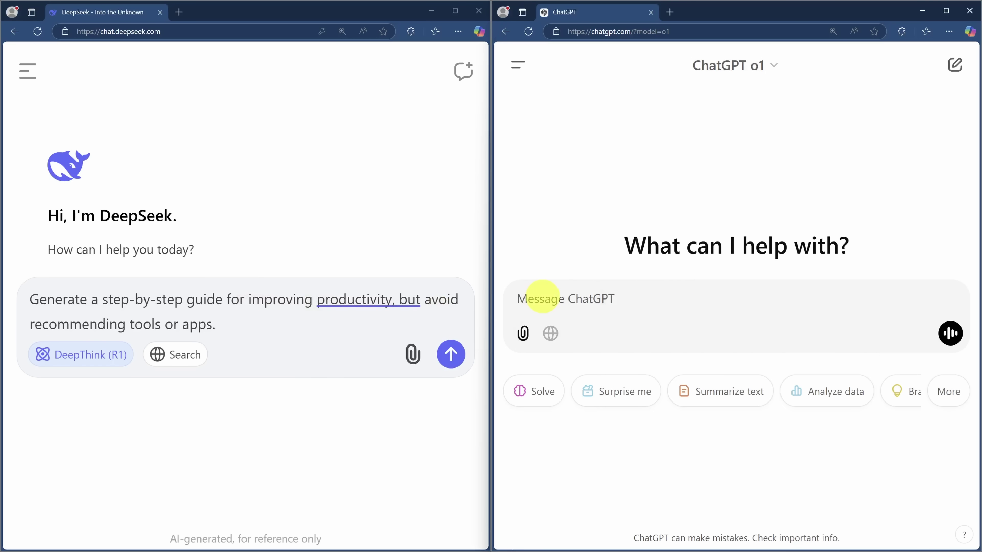
text(Generate a step-by-step guide for improving productivity, but avoid recommending tools or apps.)
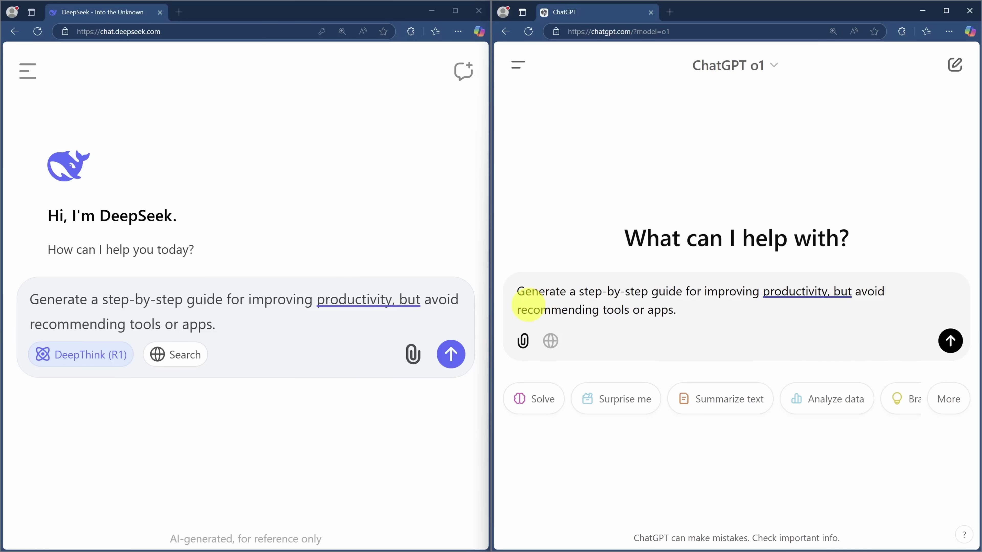
click(451, 355)
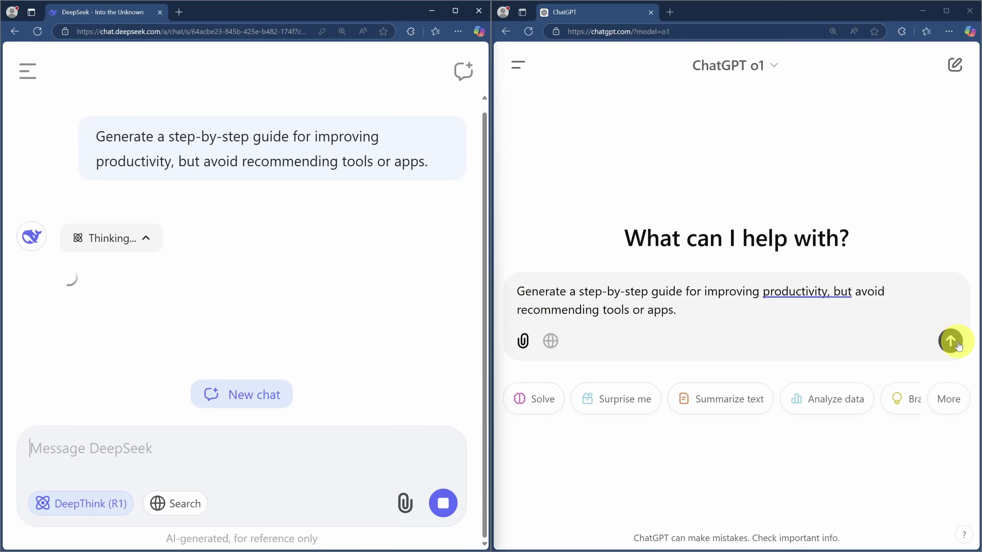
click(951, 341)
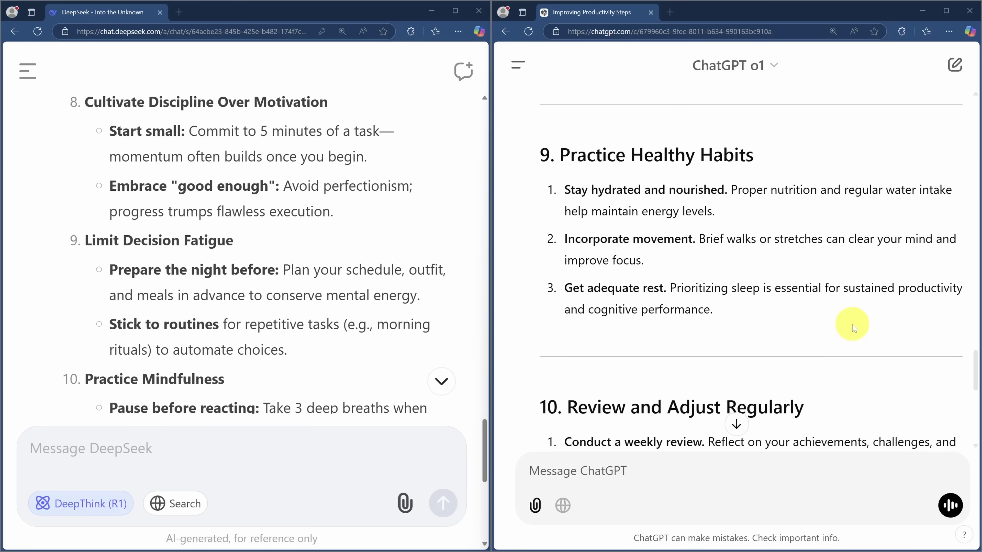
Highlight DeepSeek's Limit Decision Fatigue and ChatGPT's Practice Healthy Habits tips, then scroll both to the top
drag(109, 268, 318, 346)
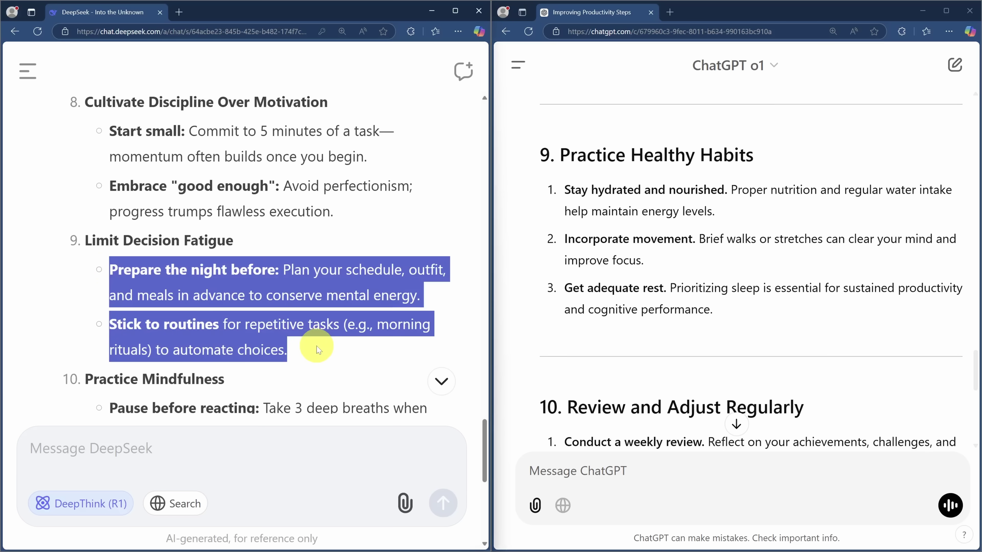
drag(713, 311, 557, 189)
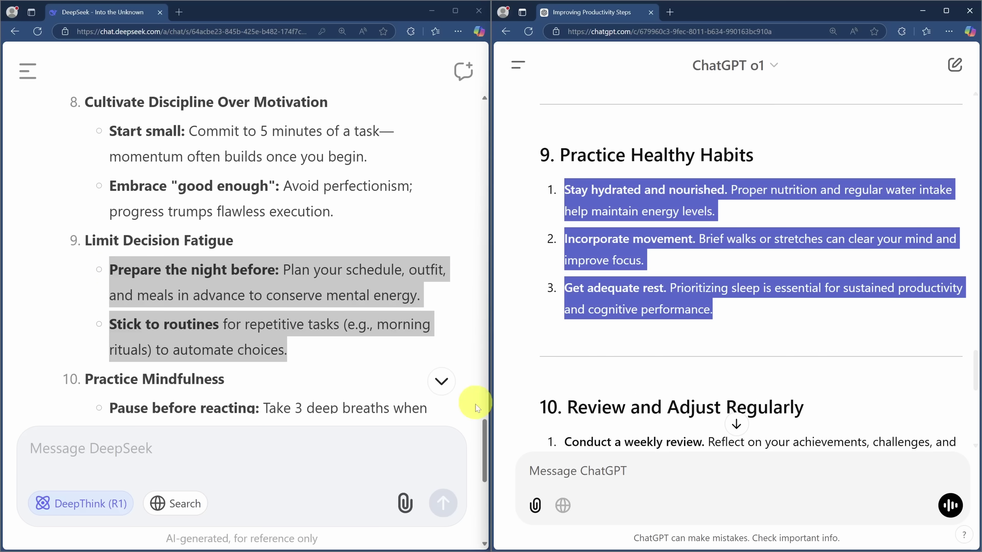
drag(485, 440, 487, 114)
drag(978, 382, 958, 101)
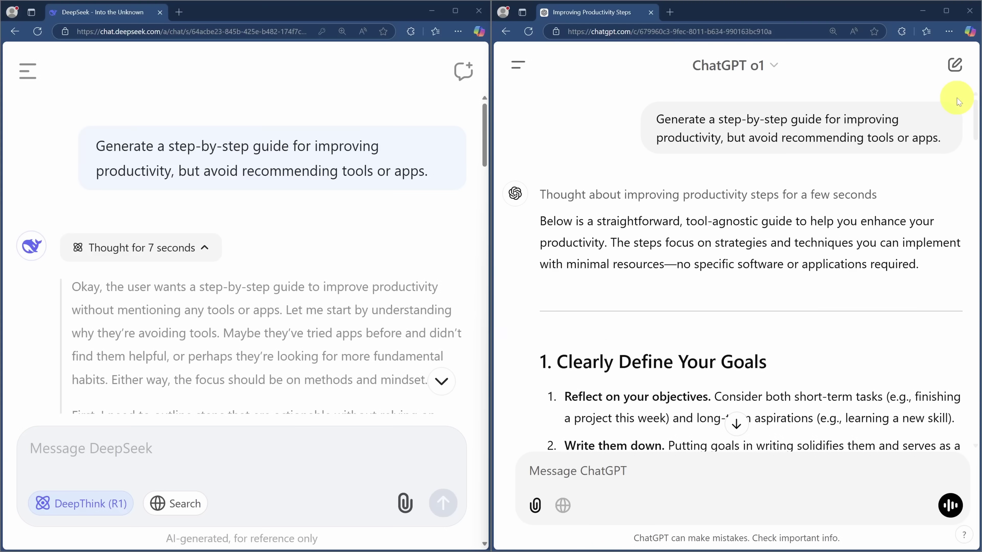
Start fresh chats in both apps and send each the baseball fundraiser question
click(955, 65)
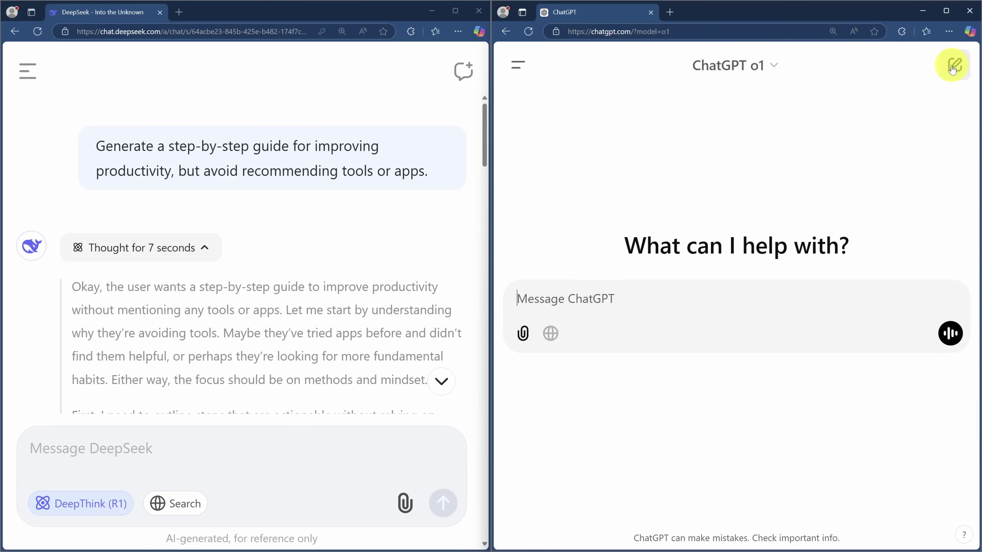
click(463, 70)
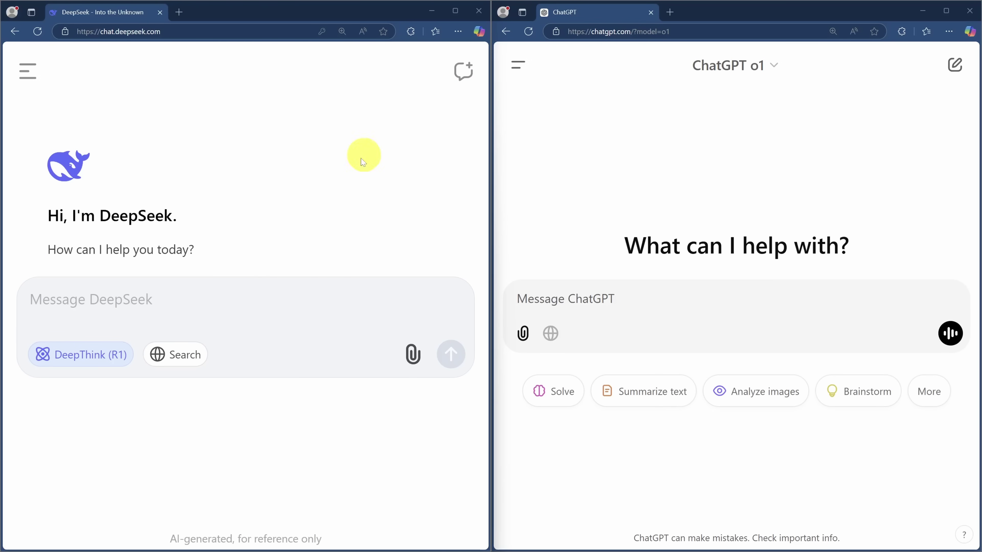
click(248, 303)
text(I’m organizing a fundraiser for my school baseball team. We have a budget of $500 and need to raise $2000. What are 3 different approaches we could take to raise this money, which has the highest chance of succeeding, and why?)
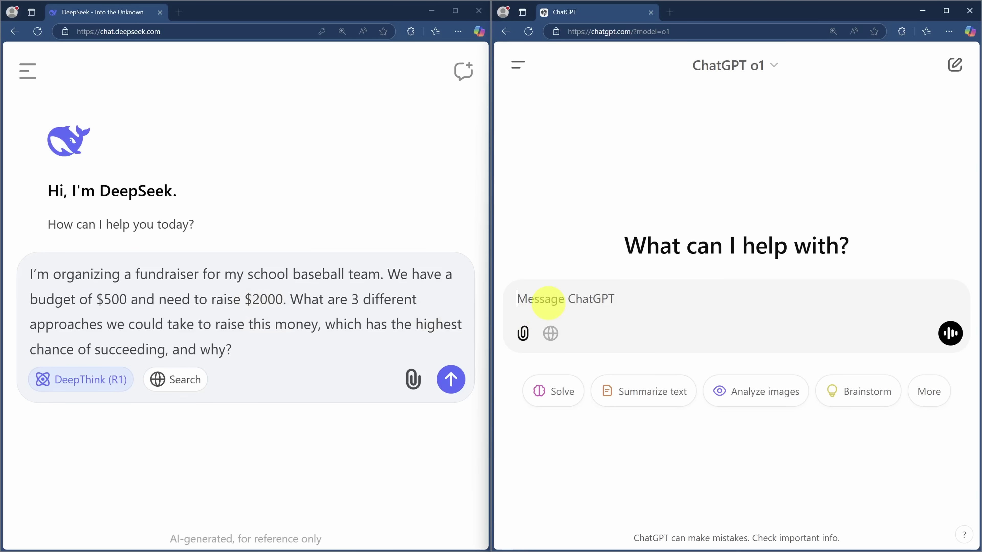
click(539, 299)
text(I’m organizing a fundraiser for my school baseball team. We have a budget of $500 and need to raise $2000. What are 3 different approaches we could take to raise this money, which has the highest chance of succeeding, and why?)
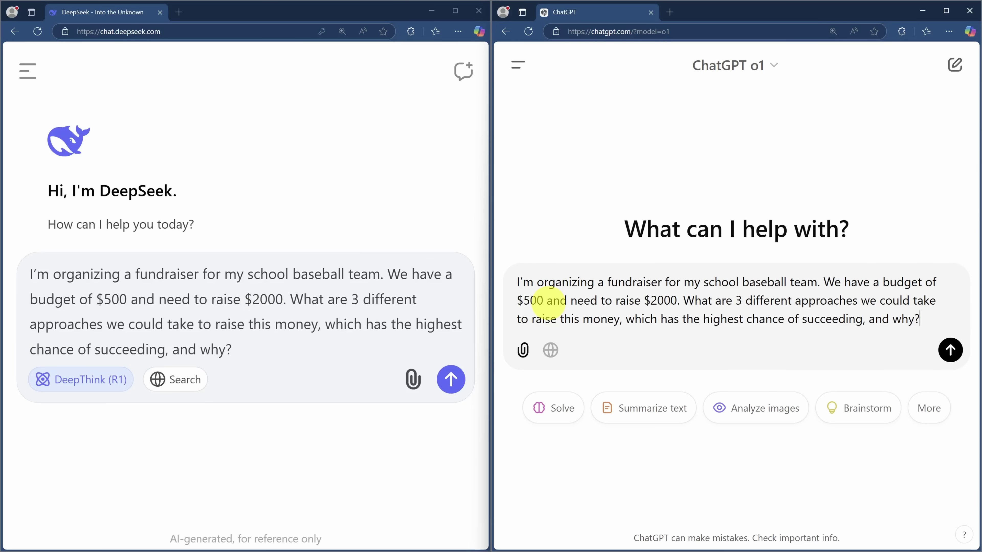
click(449, 381)
click(950, 350)
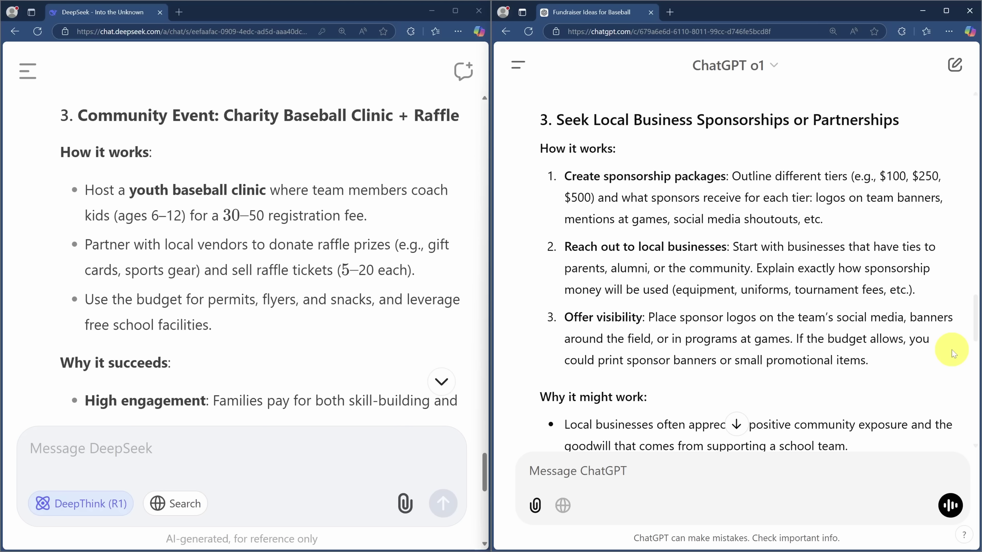
Scroll through both answers, selecting DeepSeek's reasoning about choosing by strengths
drag(975, 325, 976, 376)
scroll(975, 375, down, 5)
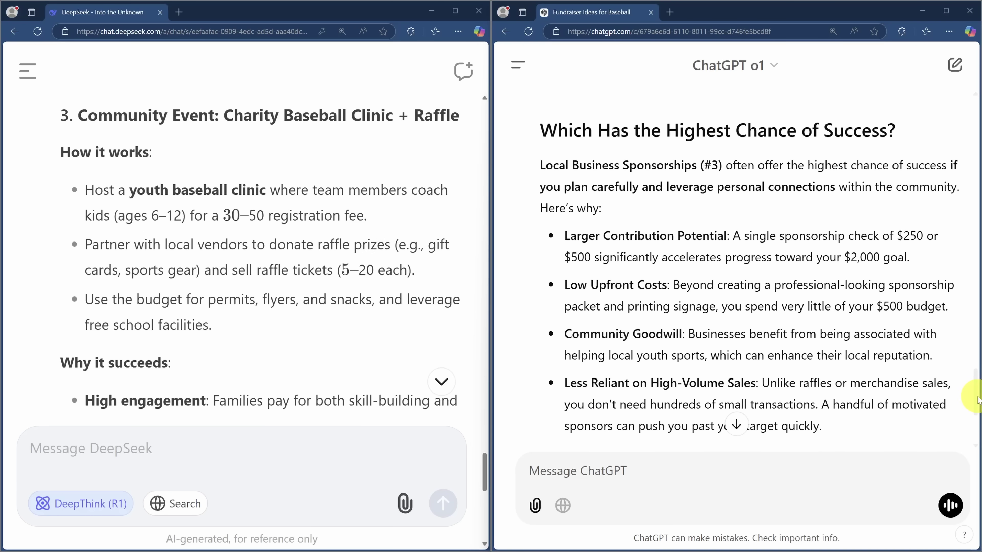
drag(485, 472, 494, 344)
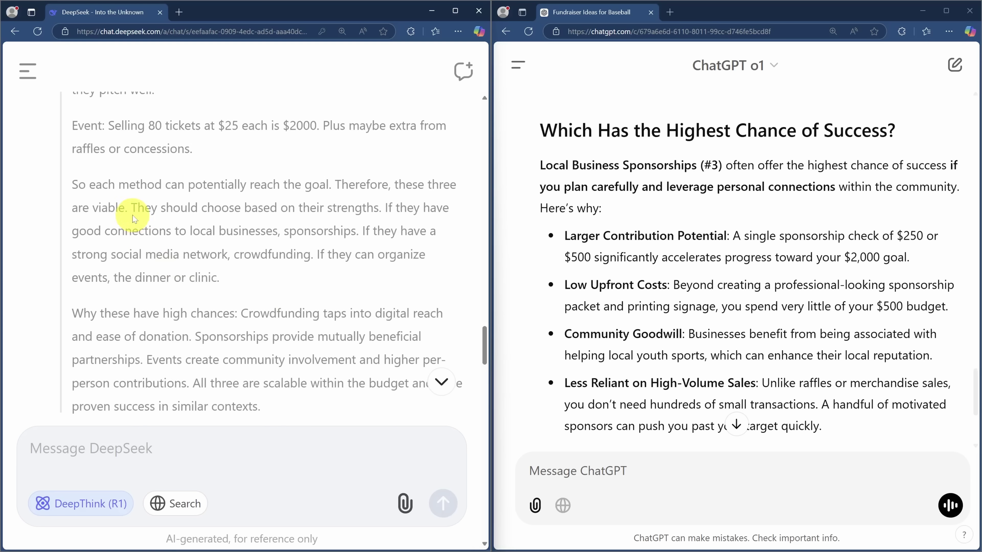
drag(133, 207, 229, 277)
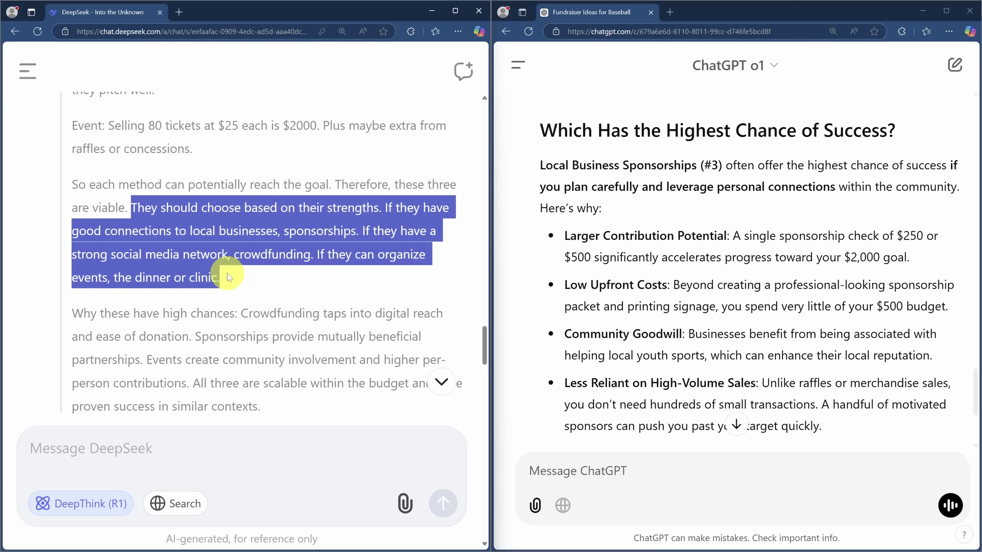
drag(488, 340, 481, 113)
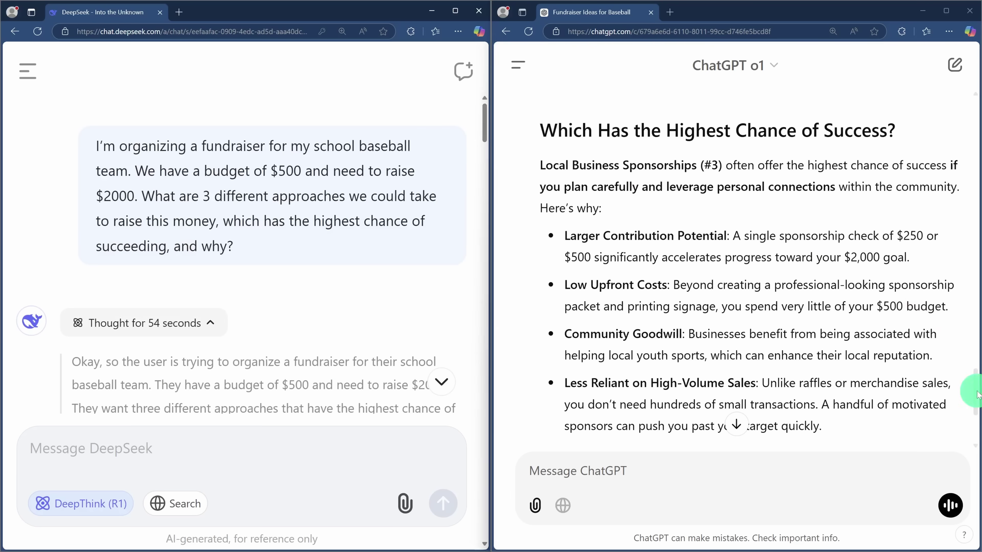
drag(971, 384, 961, 119)
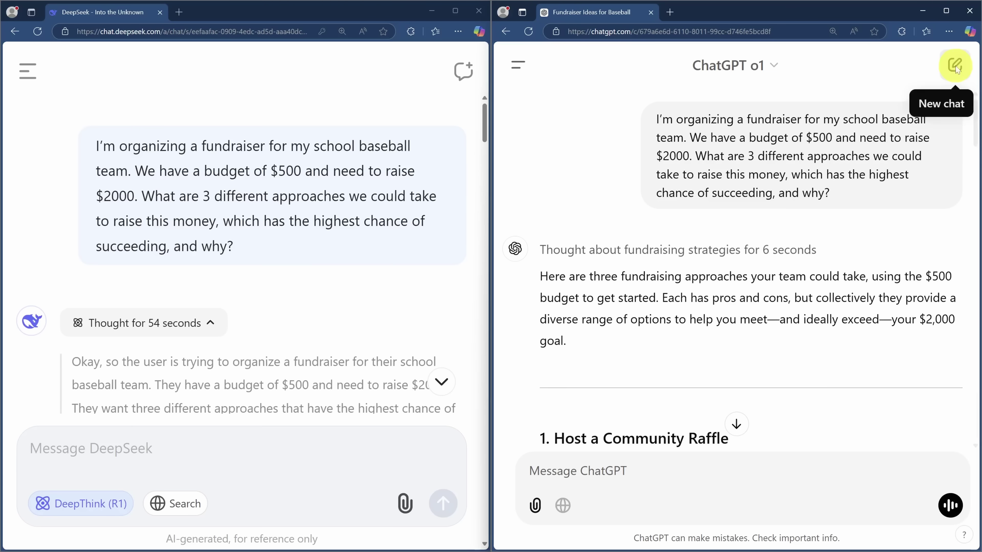
Start new chats in both apps and send each the two-player browser Pong prompt
click(955, 65)
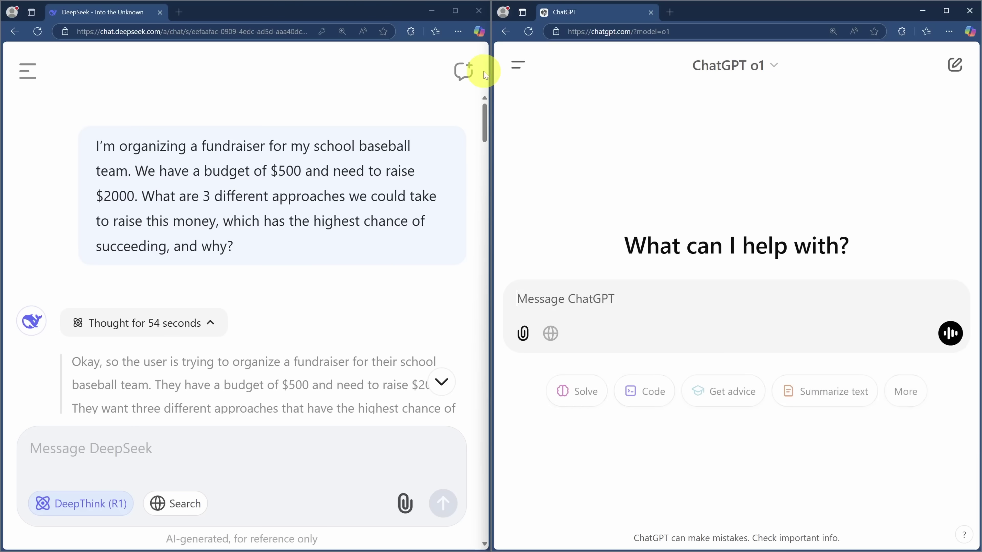
click(463, 71)
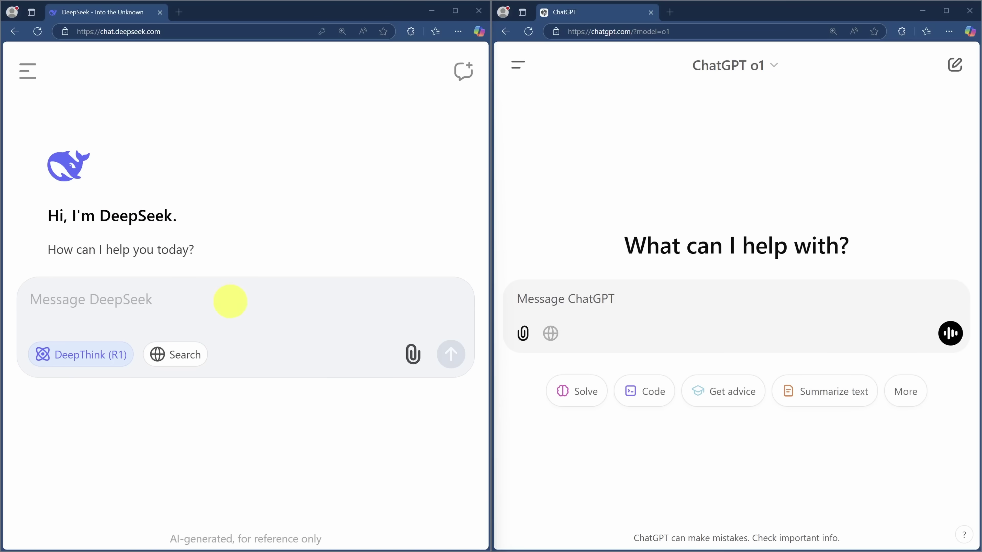
click(230, 301)
text(Code a 2-player pong game that I can play in the web browser.)
click(584, 301)
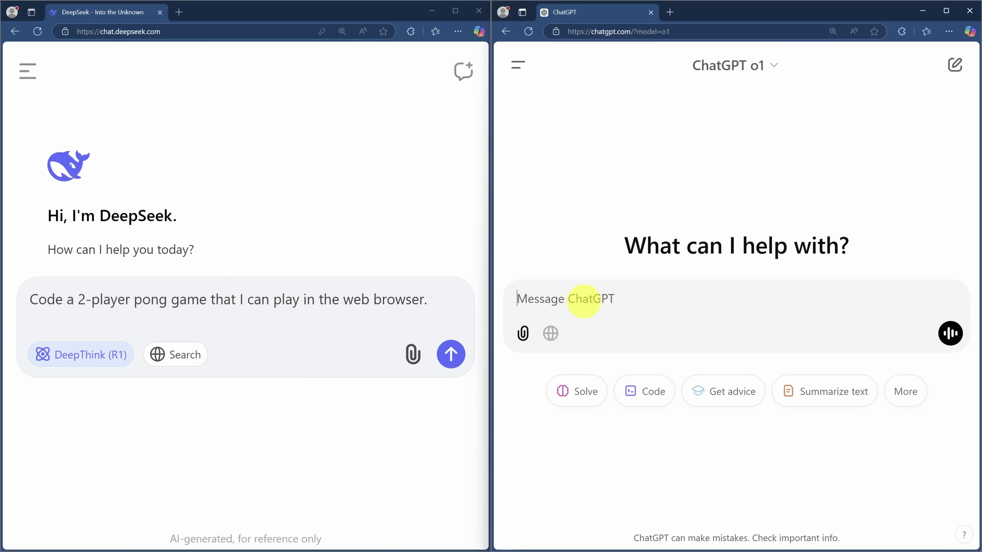
text(Code a 2-player pong game that I can play in the web browser.)
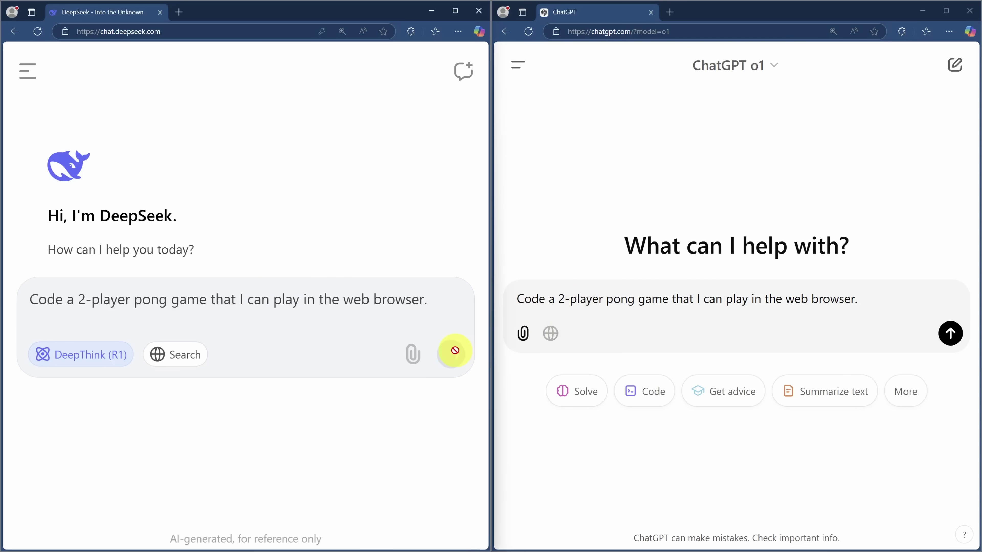
click(451, 353)
click(951, 333)
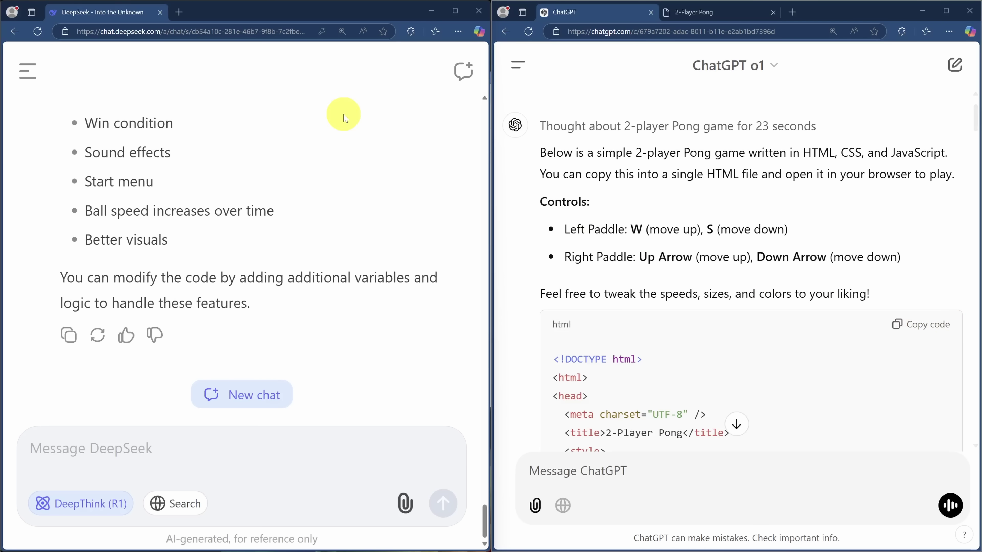
Make DeepSeek full screen and run its generated Pong code in a preview
click(344, 116)
key(F11)
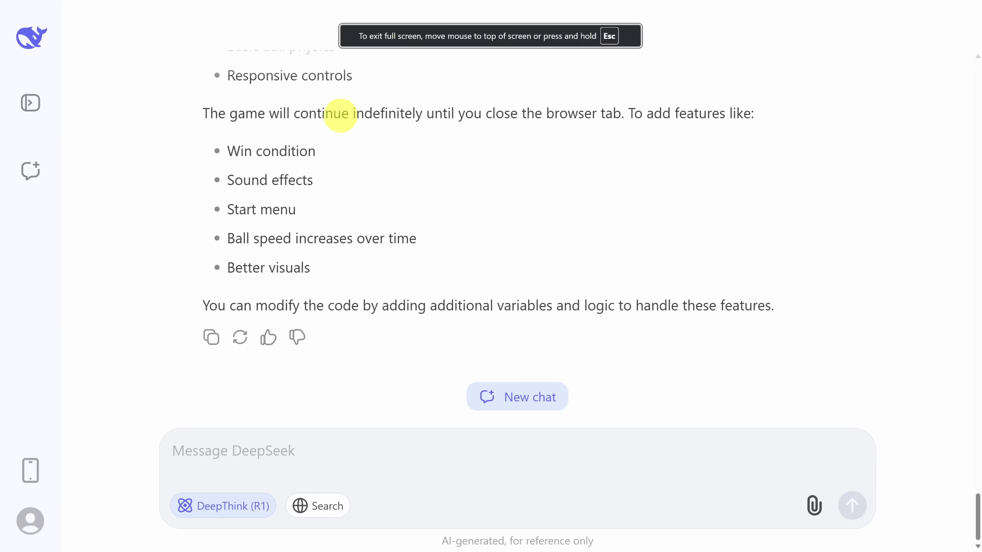
scroll(438, 235, up, 10)
scroll(477, 251, up, 2)
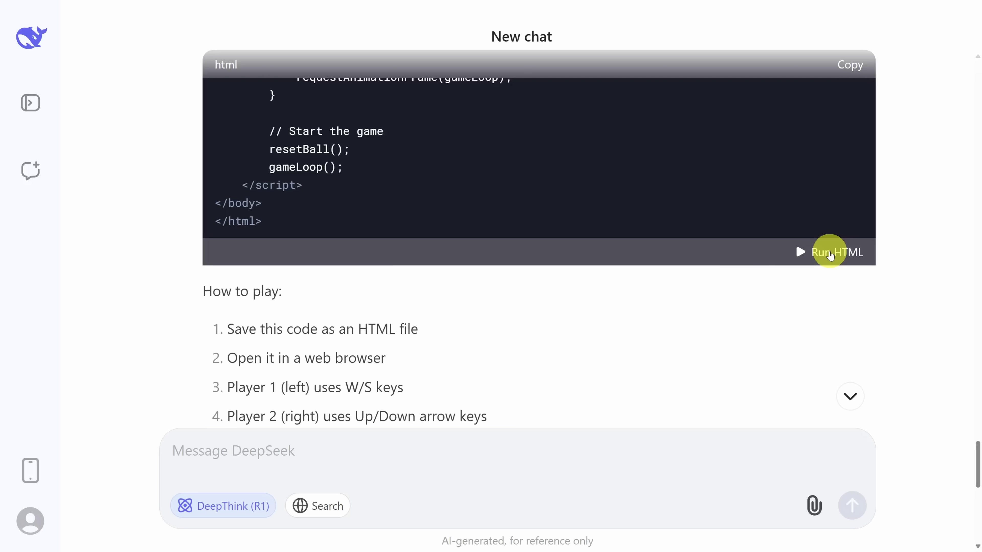
click(830, 255)
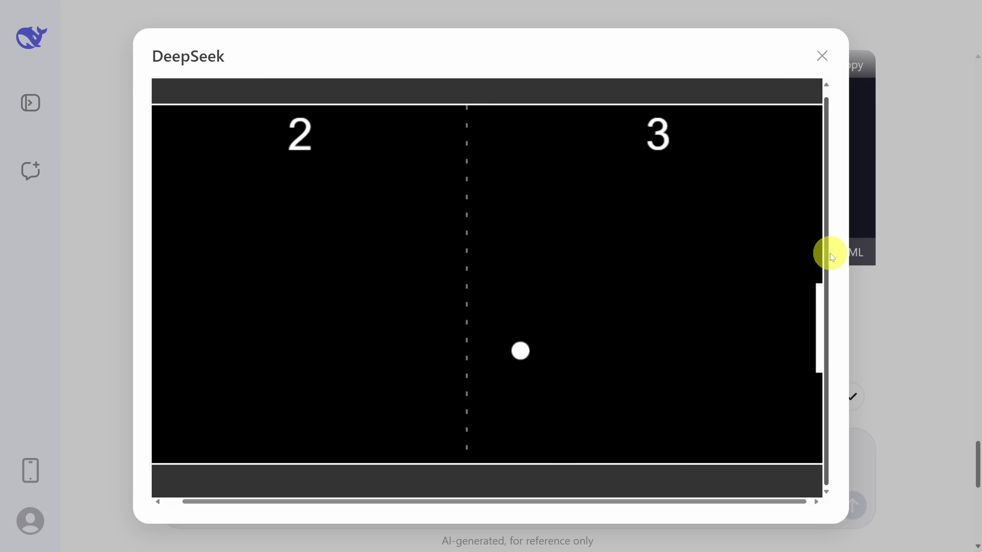
Close DeepSeek's Pong game preview and return to the side-by-side chats
click(822, 55)
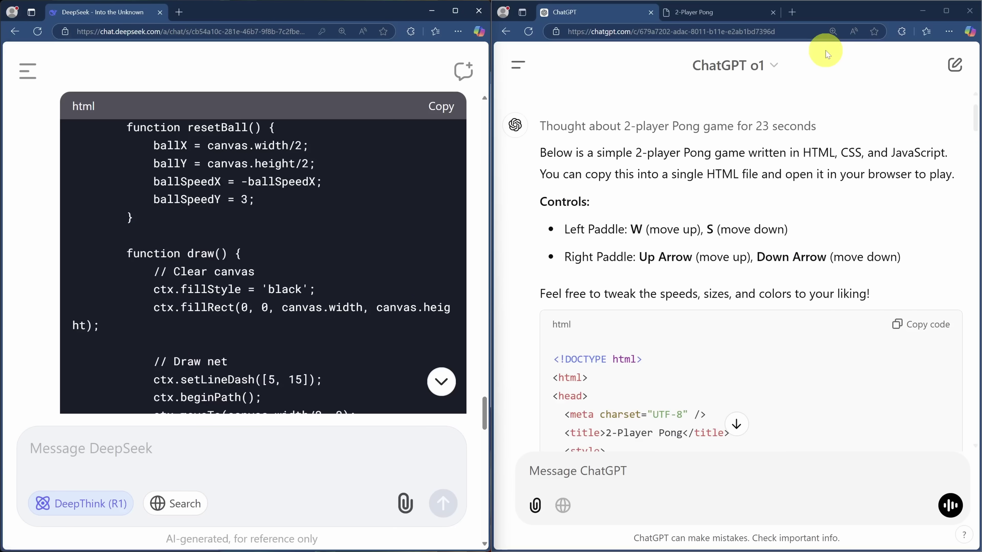
Play ChatGPT's 2-Player Pong with W/S and arrow keys, then start a fresh DeepSeek chat
click(829, 191)
drag(976, 120, 970, 432)
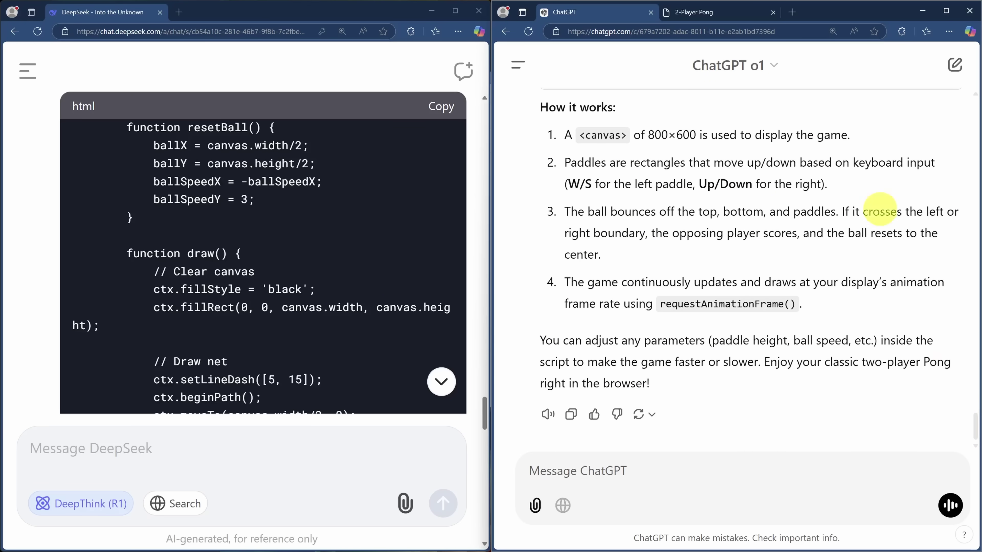
click(729, 17)
key(Down)
key(w)
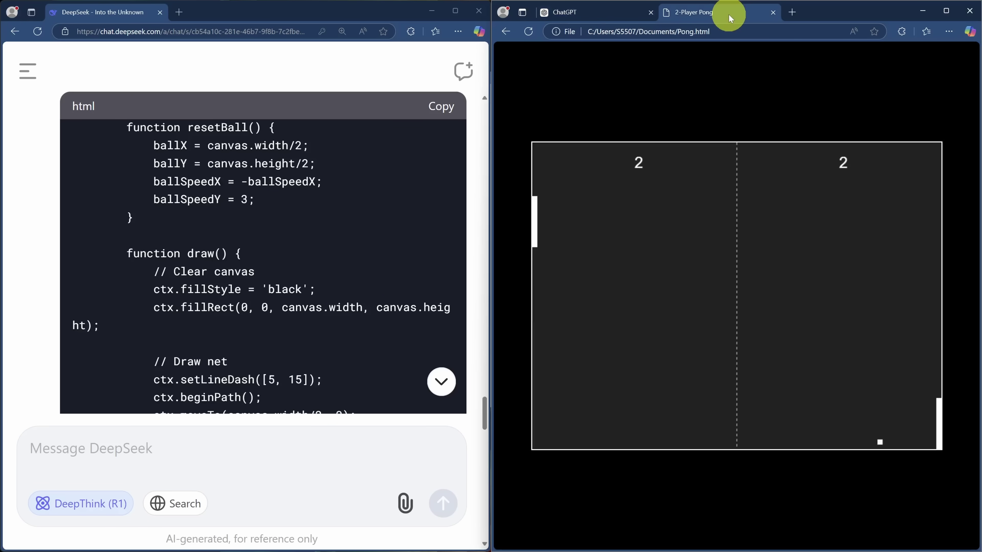
key(s)
key(w)
key(Up)
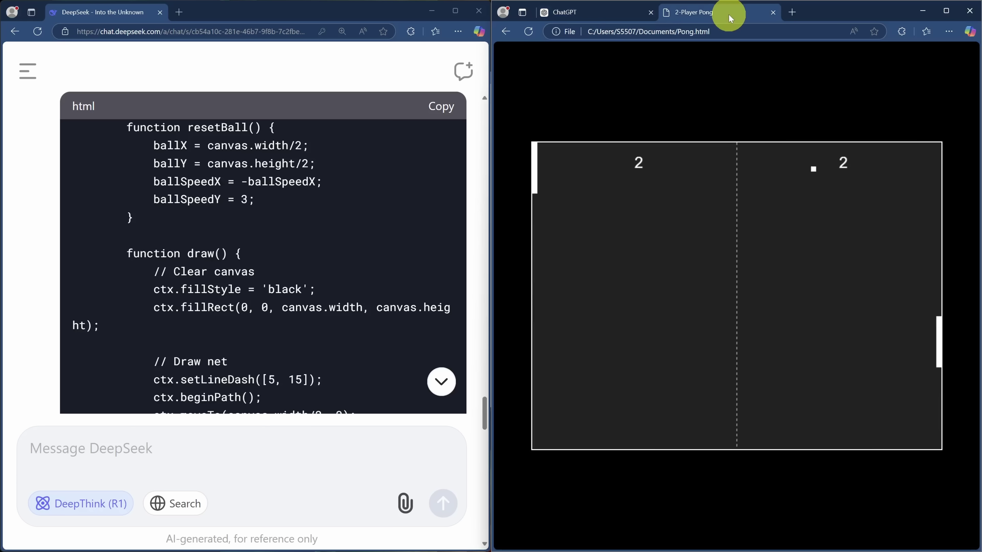
key(s)
key(s)
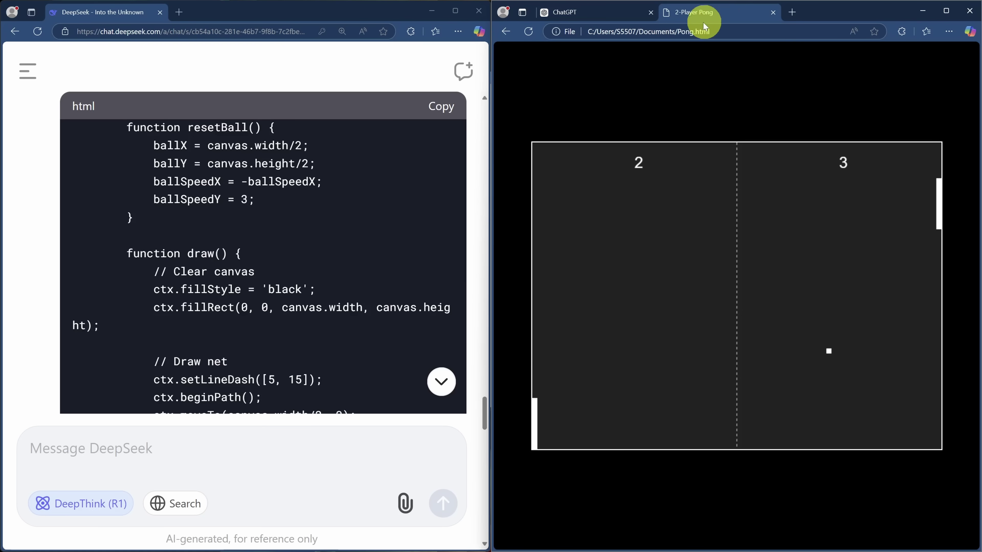
click(617, 14)
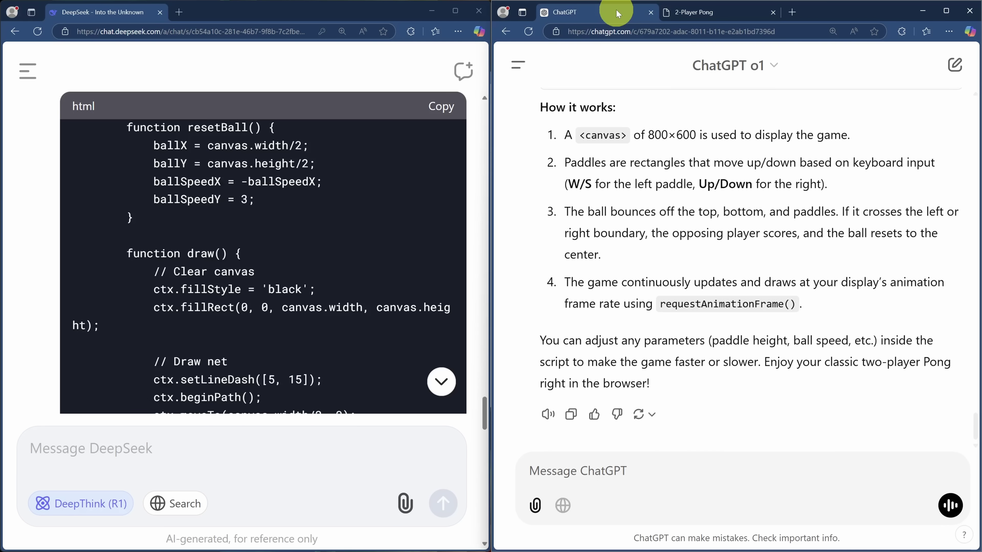
click(463, 72)
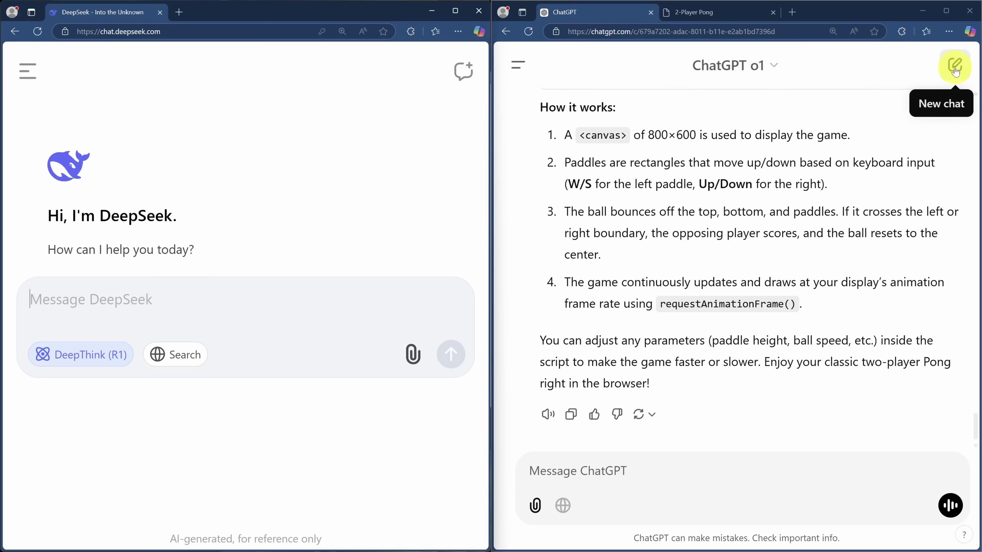
In a fresh ChatGPT chat, paste and send the AI haiku request to both ChatGPT and DeepSeek
click(955, 65)
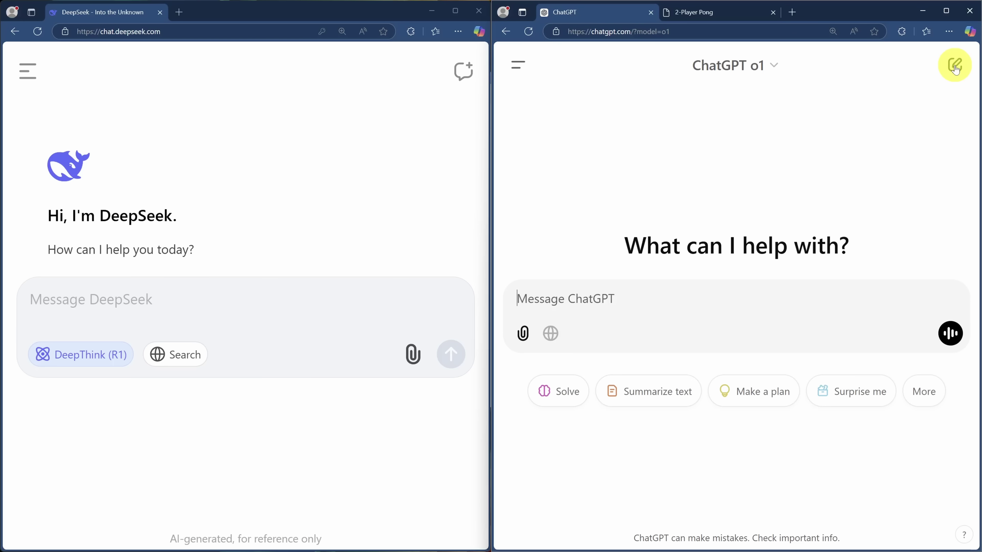
click(229, 303)
text(Write a haiku about artificial intelligence.)
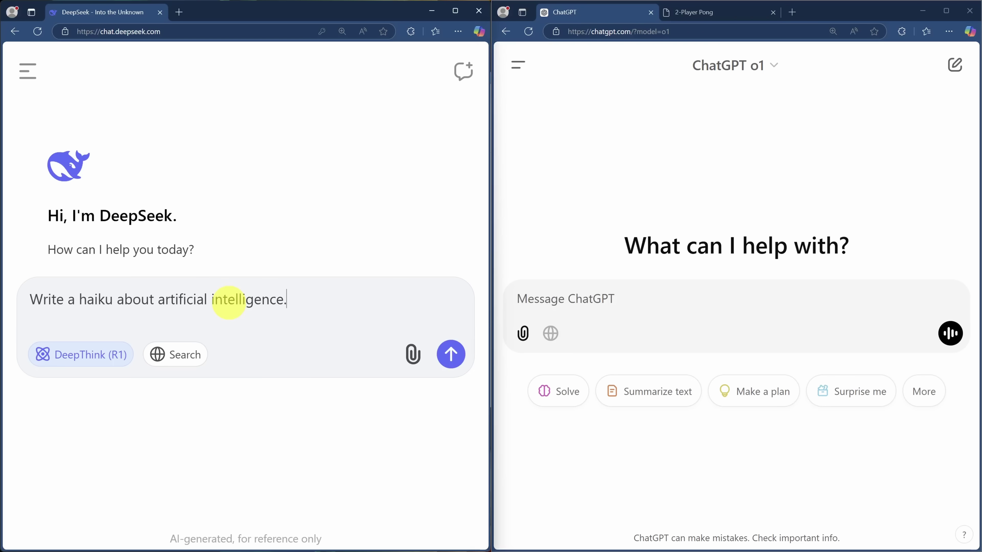
click(554, 301)
text(Write a haiku about artificial intelligence.)
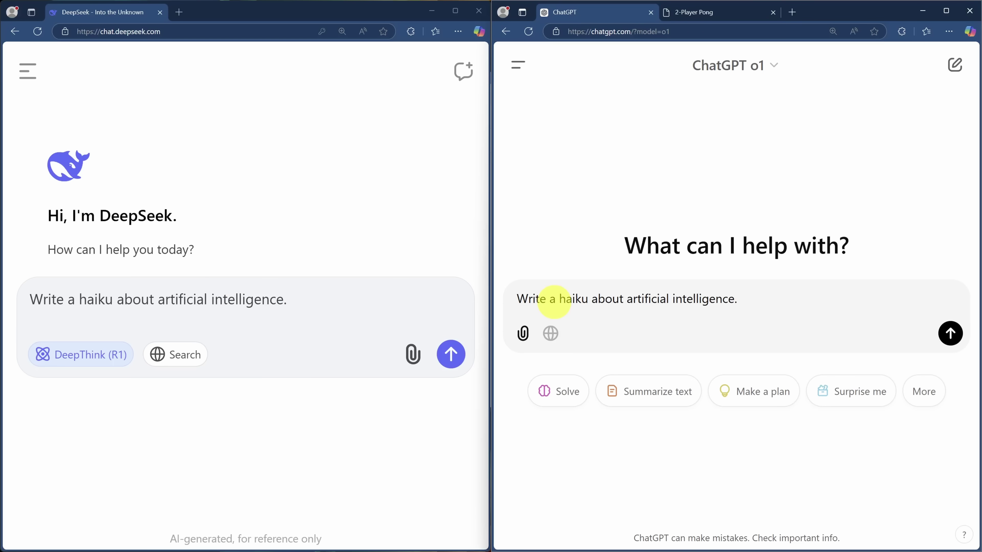
click(949, 334)
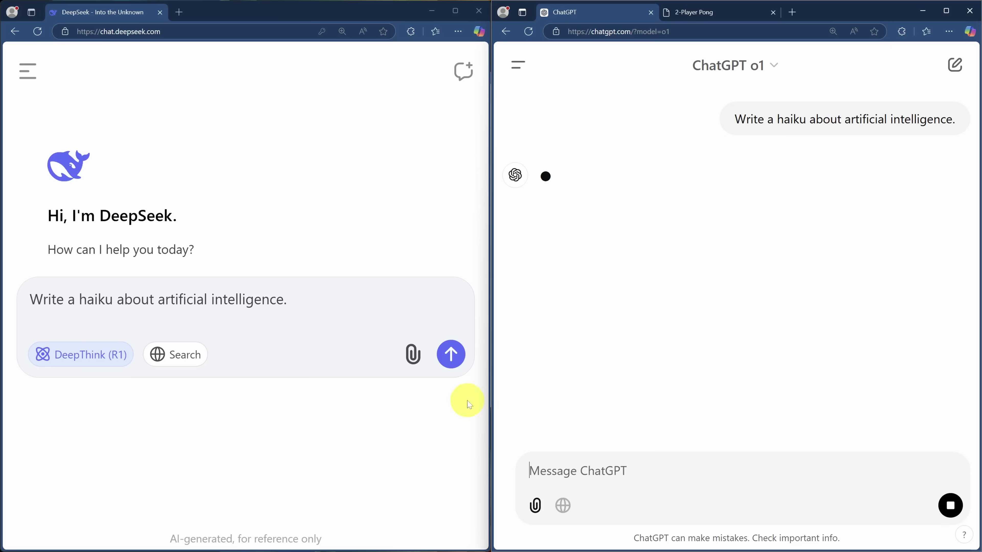
click(450, 354)
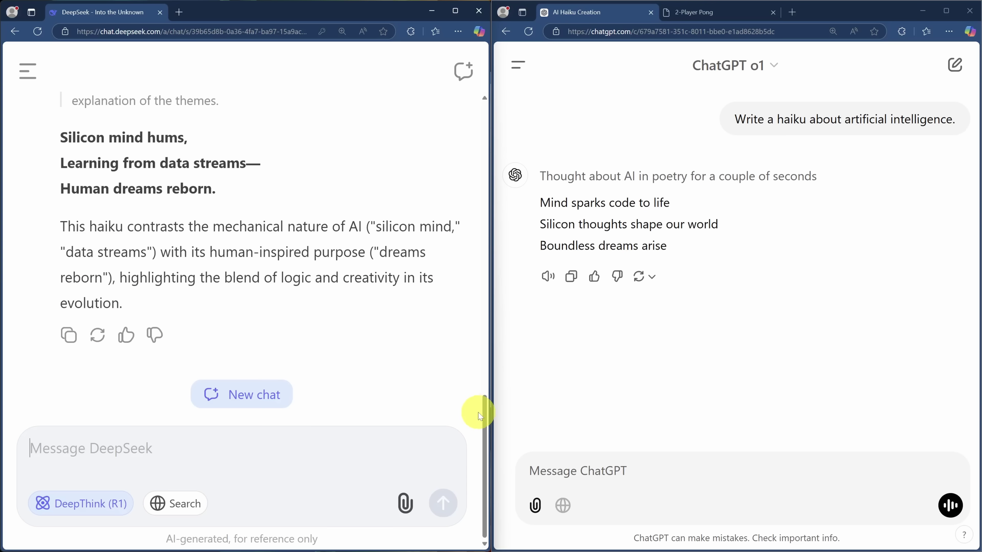
Highlight DeepSeek's three-line haiku, then ChatGPT's haiku, and open a new ChatGPT chat
drag(487, 416, 489, 312)
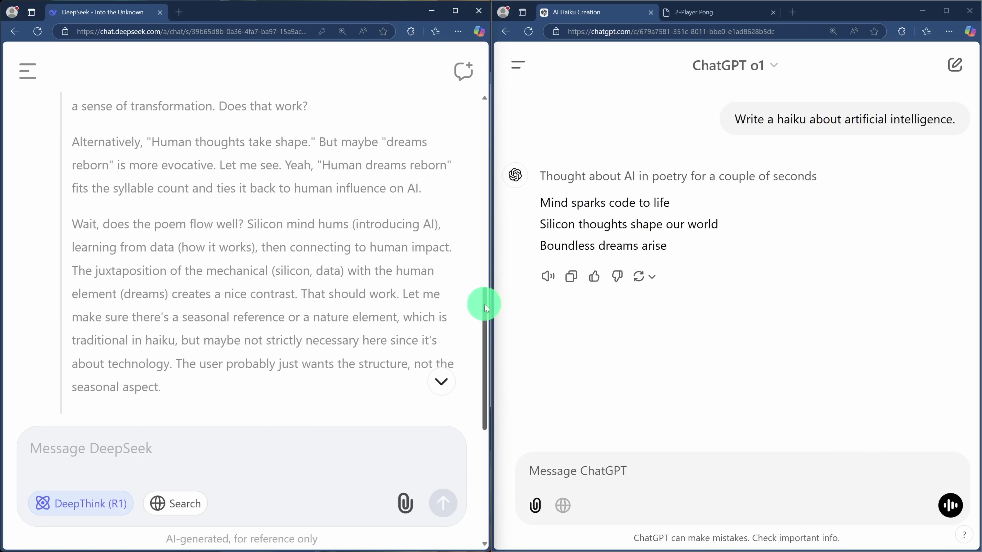
drag(484, 304, 487, 423)
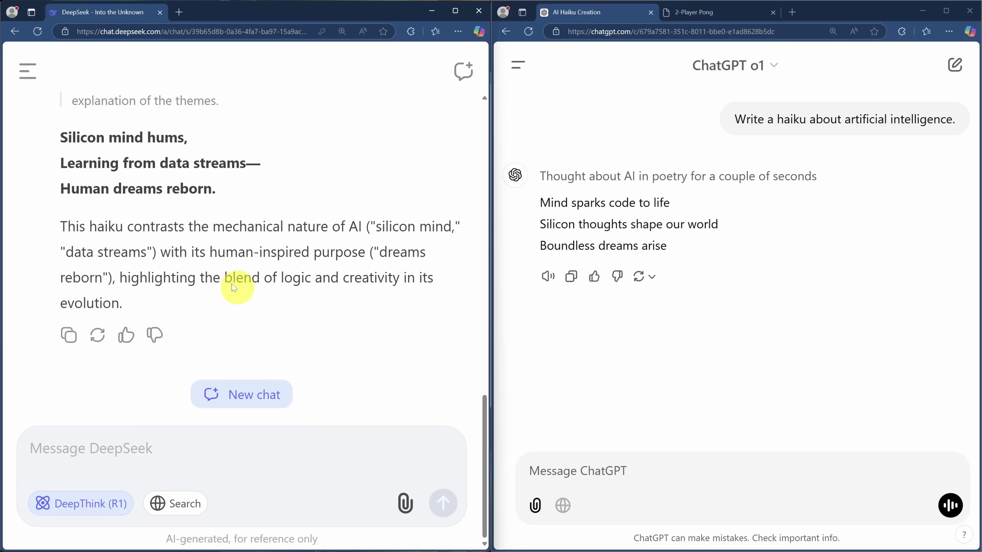
drag(61, 136, 126, 137)
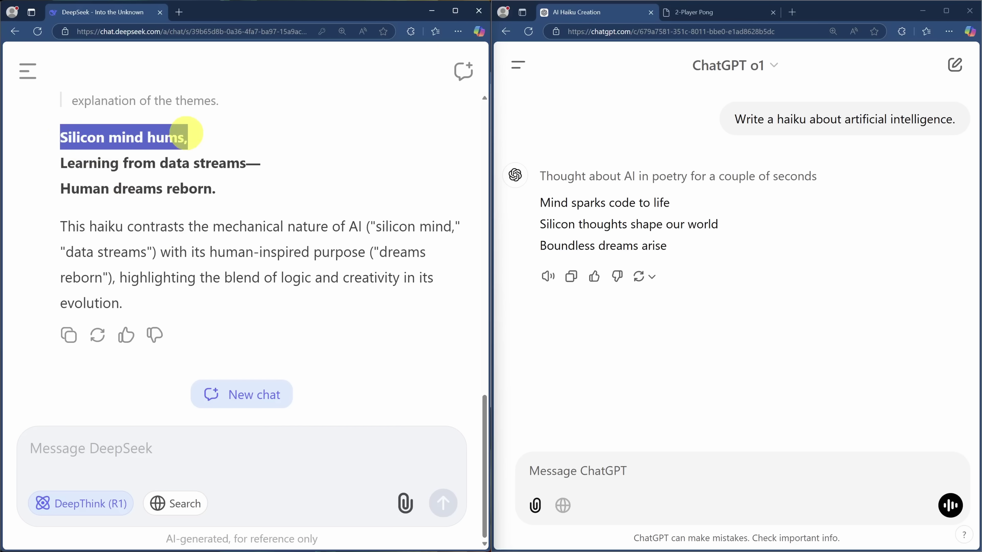
drag(186, 134, 228, 194)
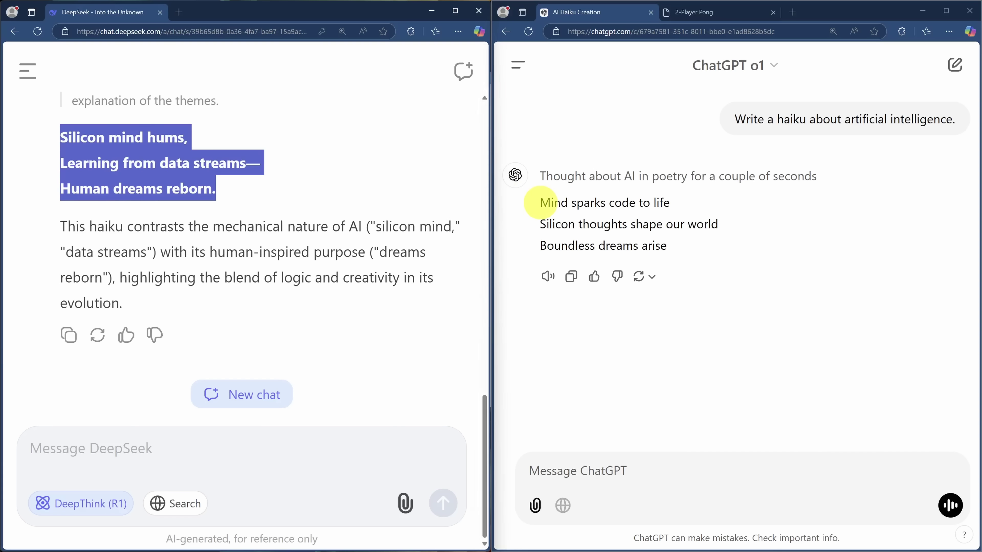
drag(540, 202, 734, 266)
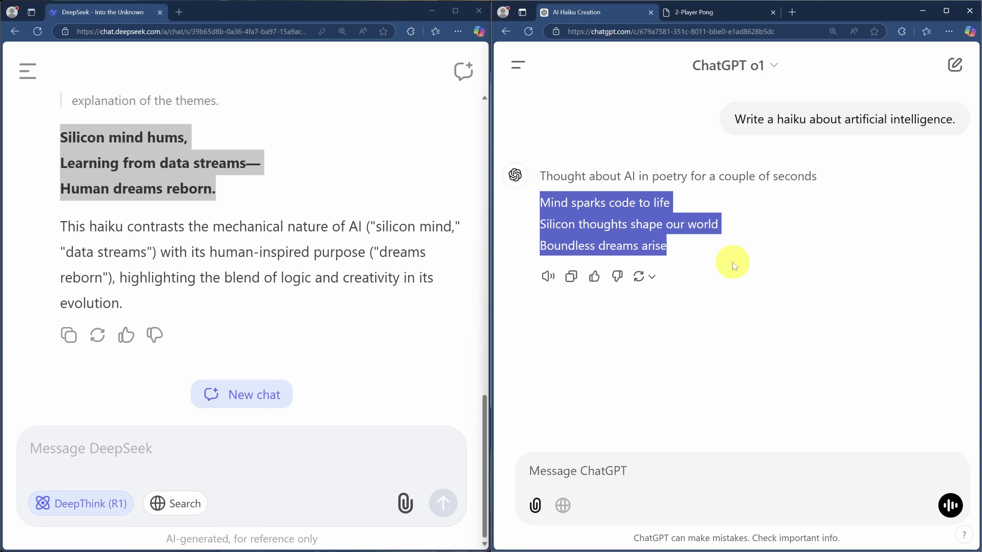
click(952, 66)
Start a new DeepSeek chat and paste the offbeat-Rome question into both message boxes
click(465, 75)
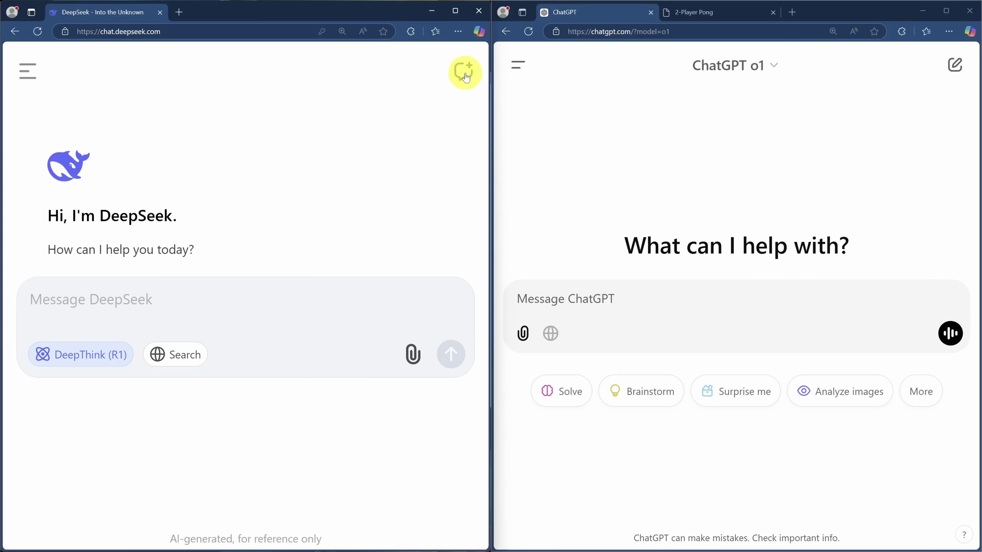
click(168, 361)
click(180, 358)
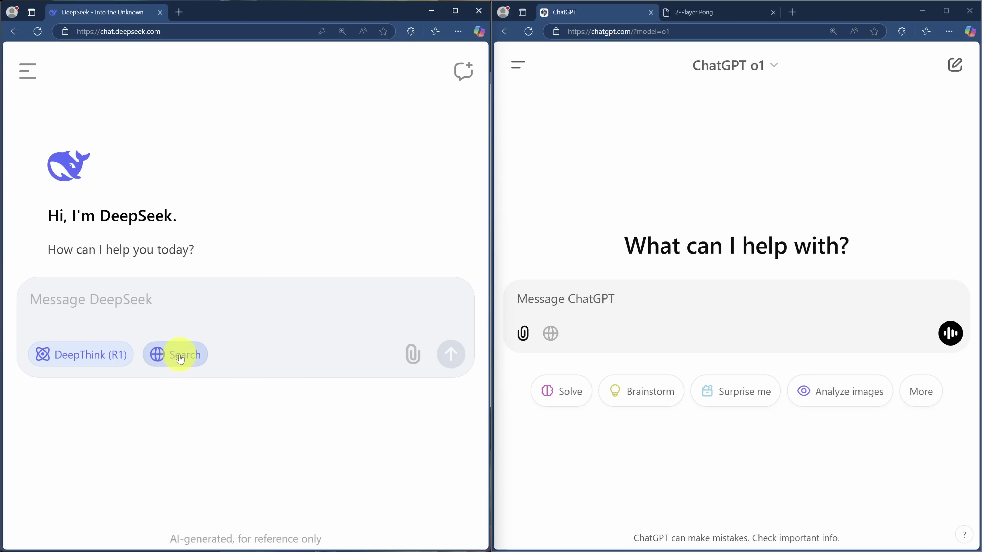
click(184, 298)
text(What can I do in Rome that’s off the main tourist path but still friendly to tourists who don’t speak Italian?)
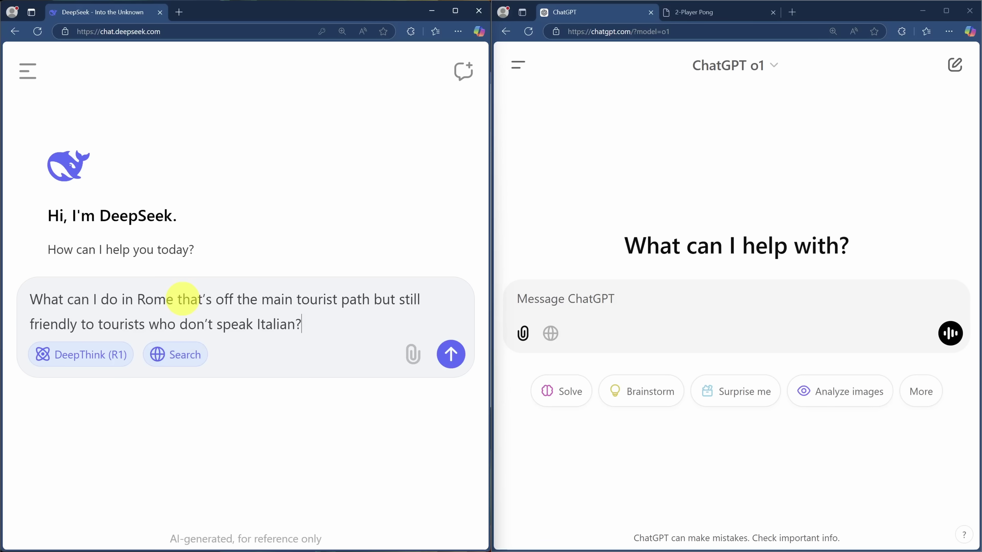
click(560, 294)
text(What can I do in Rome that’s off the main tourist path but still friendly to tourists who don’t speak Italian?)
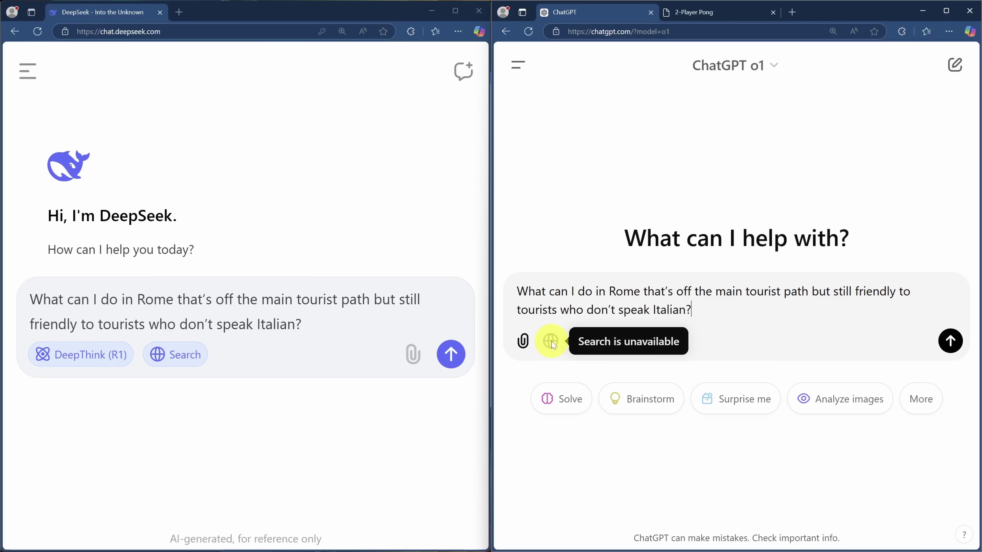
Switch ChatGPT to GPT-4o with web search and send the Rome question in both chats
click(740, 70)
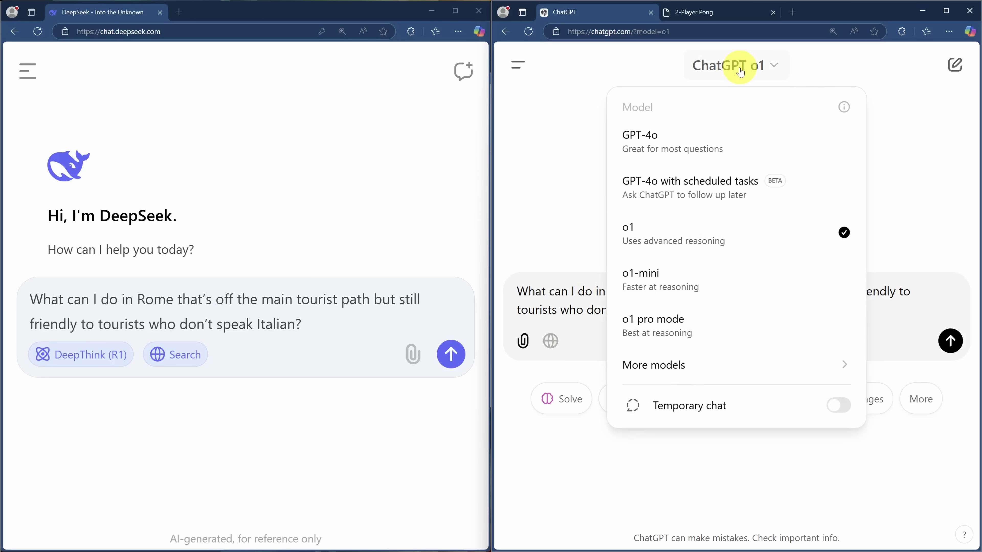
click(698, 141)
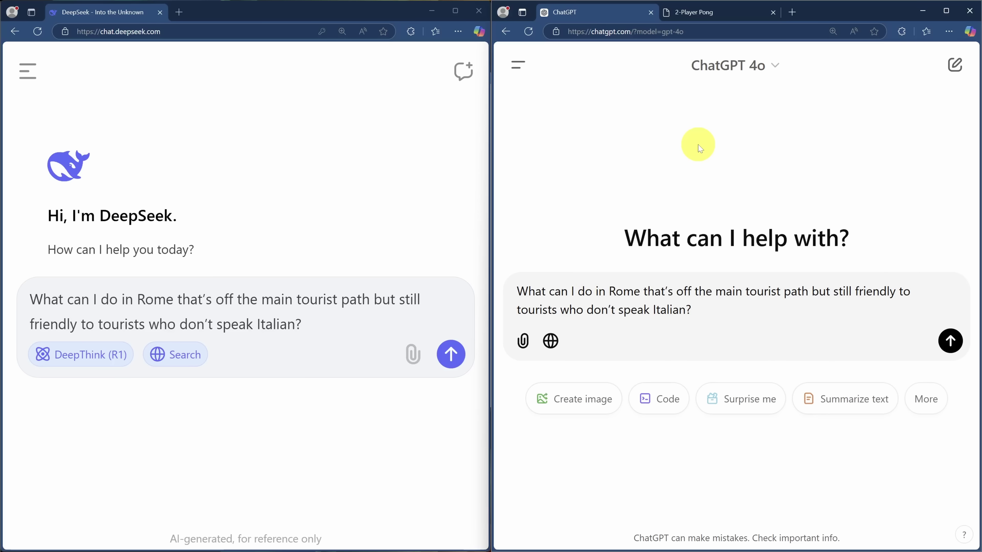
click(551, 341)
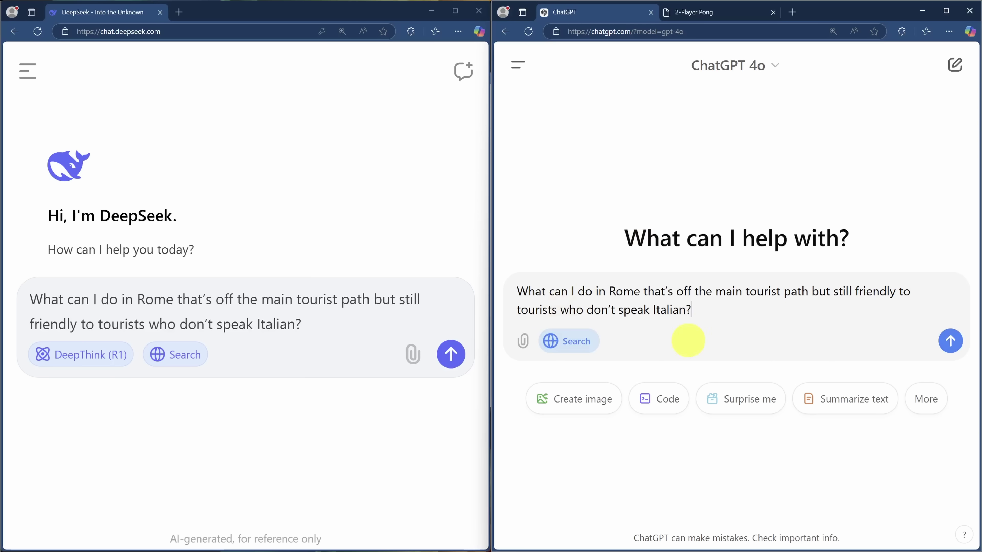
click(950, 340)
click(449, 355)
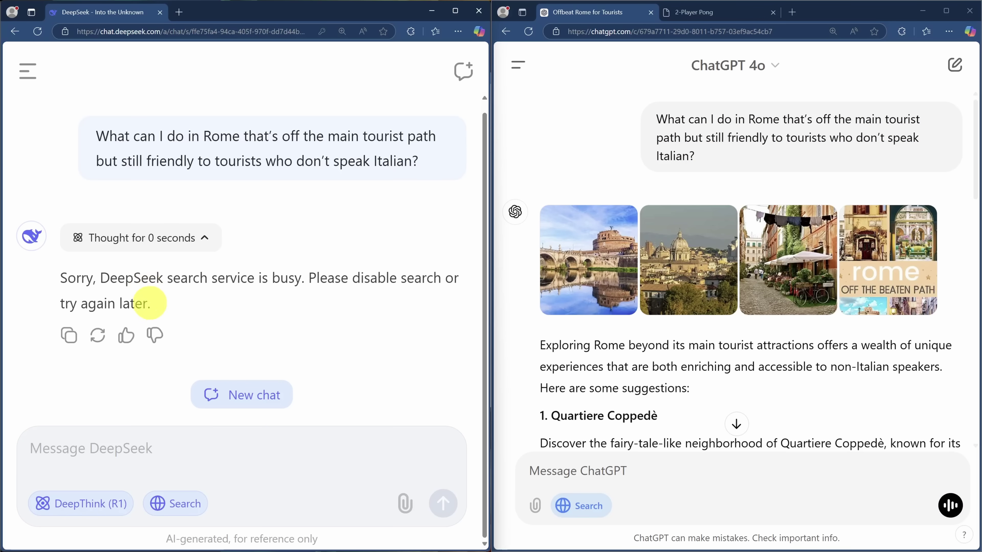
Highlight DeepSeek's 'search service is busy' reply and scroll through both Rome answers
drag(152, 304, 59, 278)
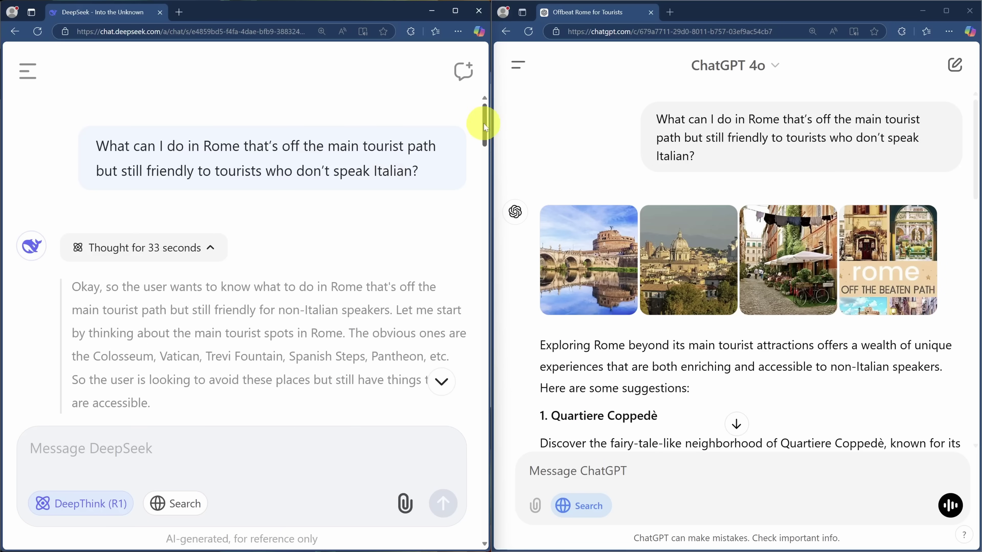
drag(485, 125, 480, 329)
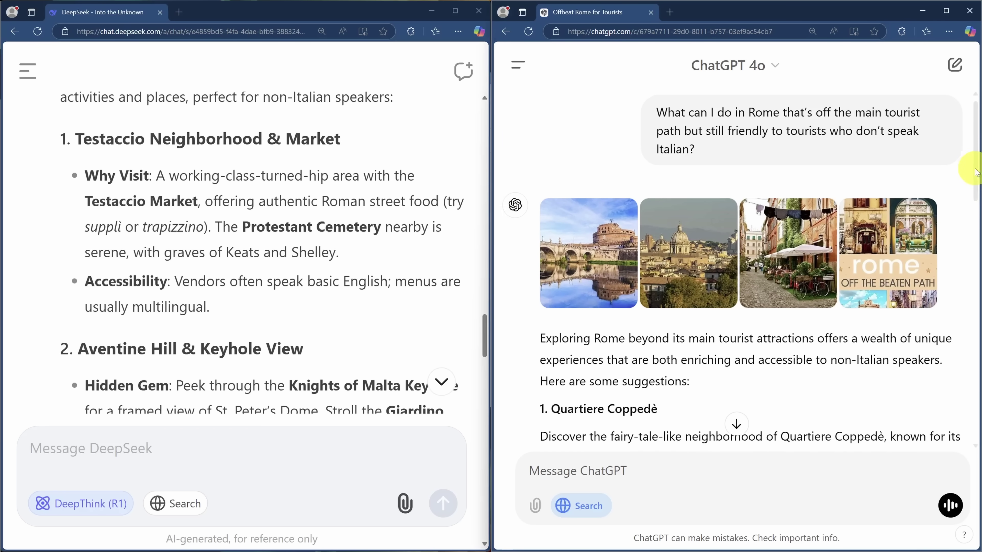
drag(973, 167, 974, 247)
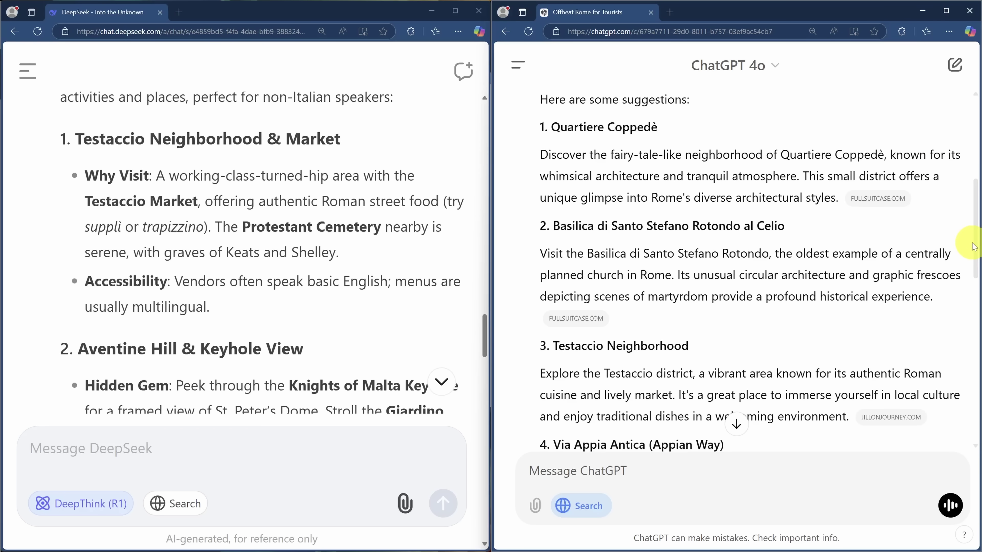
mouse_move(858, 201)
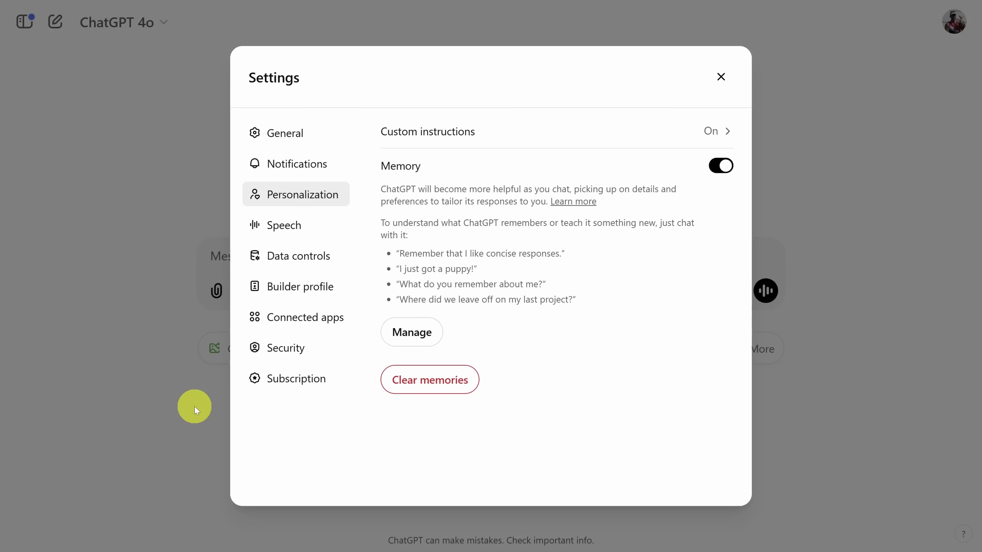
Review saved memories and custom instructions without changes, then close ChatGPT's Settings
click(426, 337)
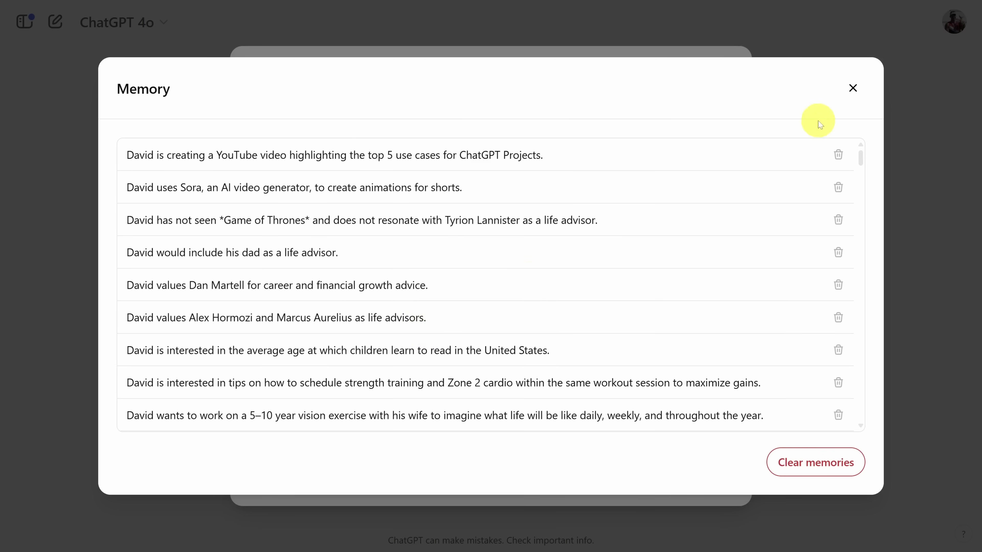
click(853, 89)
click(708, 133)
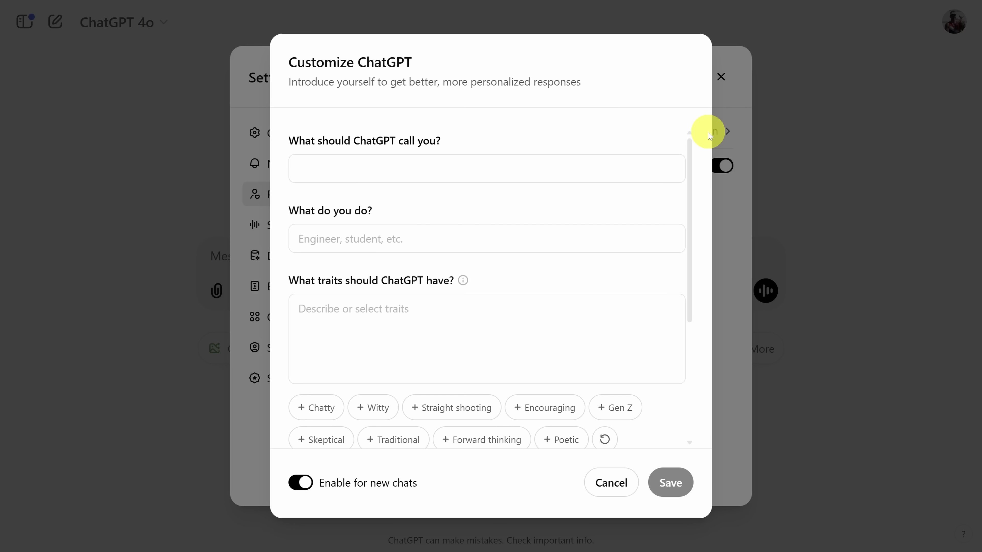
click(611, 483)
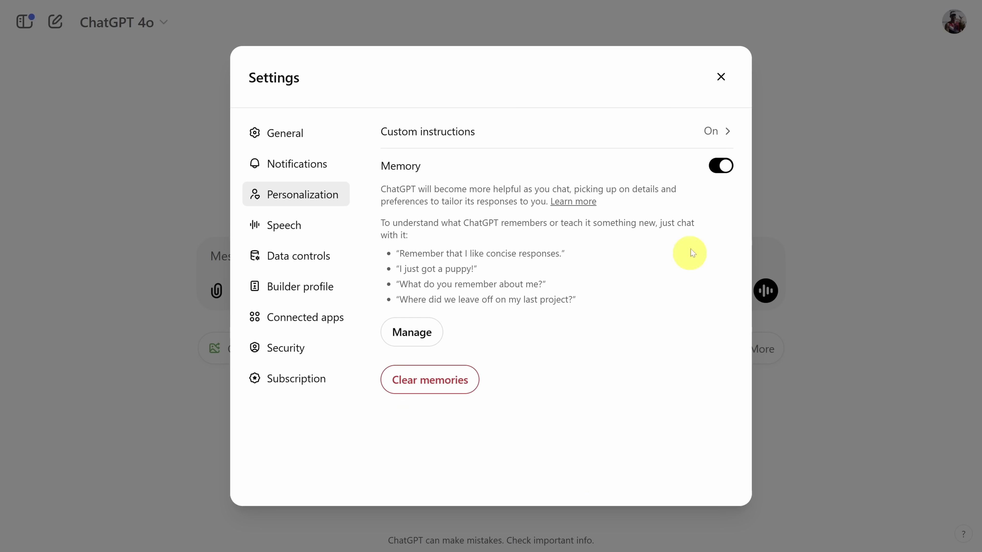
click(729, 85)
Turn on web search for the new chat, view extra tools, and show the GPTs-and-projects sidebar
click(244, 290)
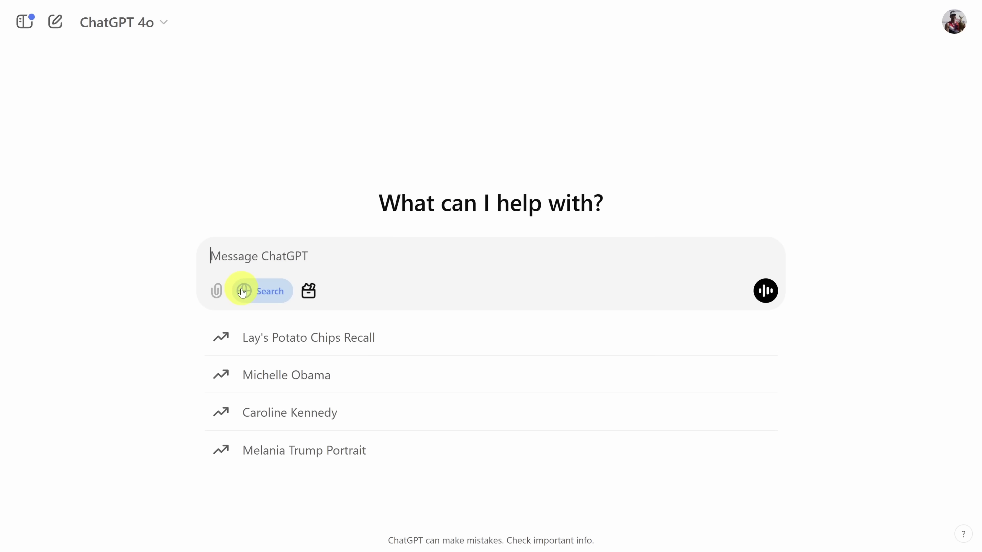
click(311, 291)
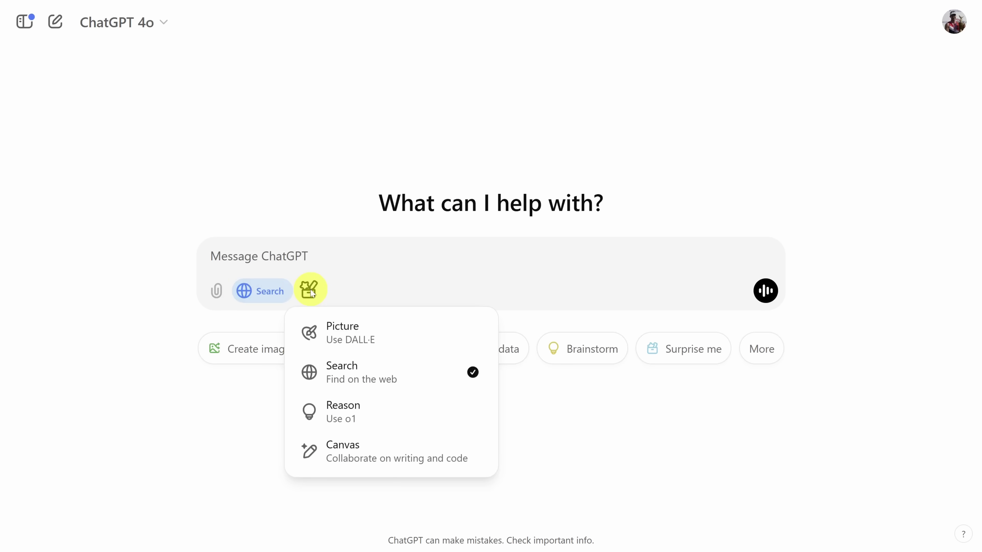
click(25, 22)
click(25, 23)
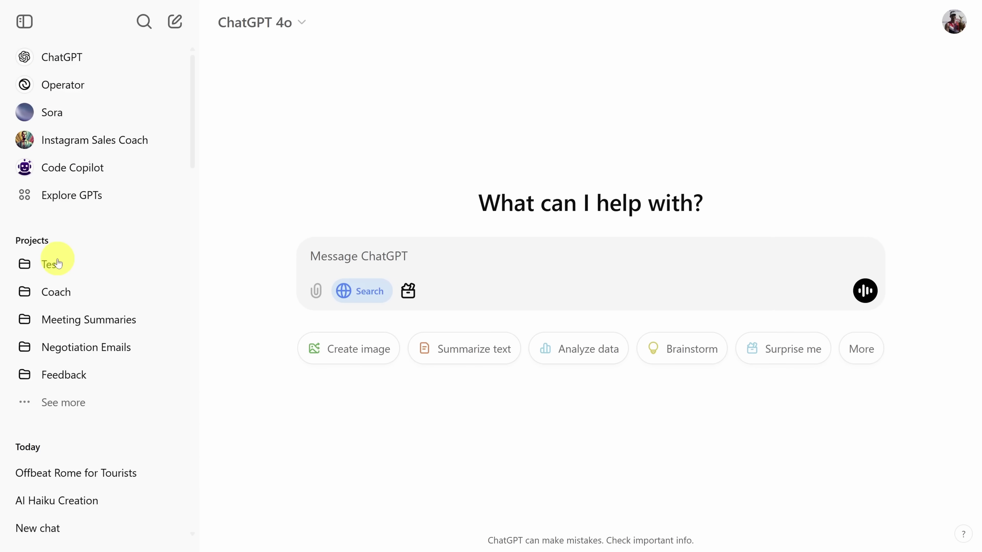